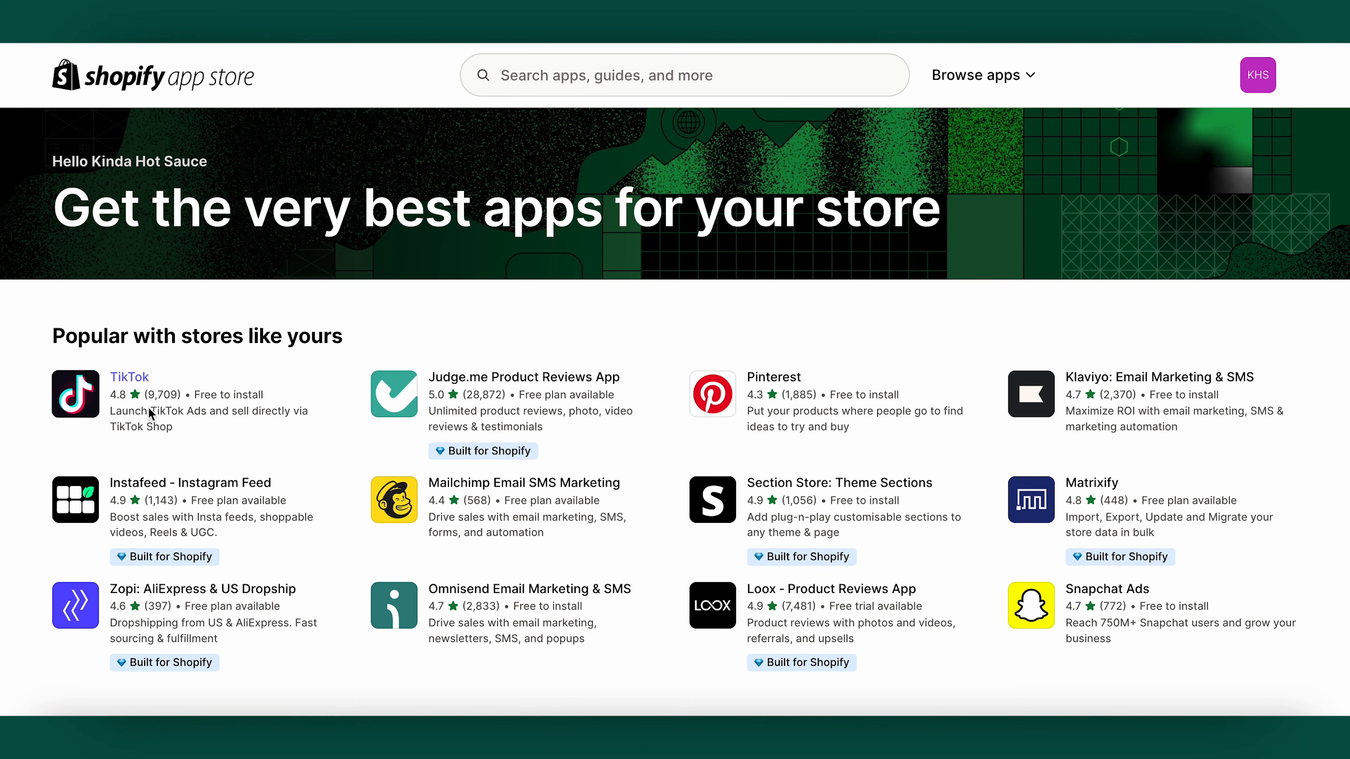
Install the TikTok app from the Shopify App Store and add TikTok as a sales channel for the store.
left_click(121, 380)
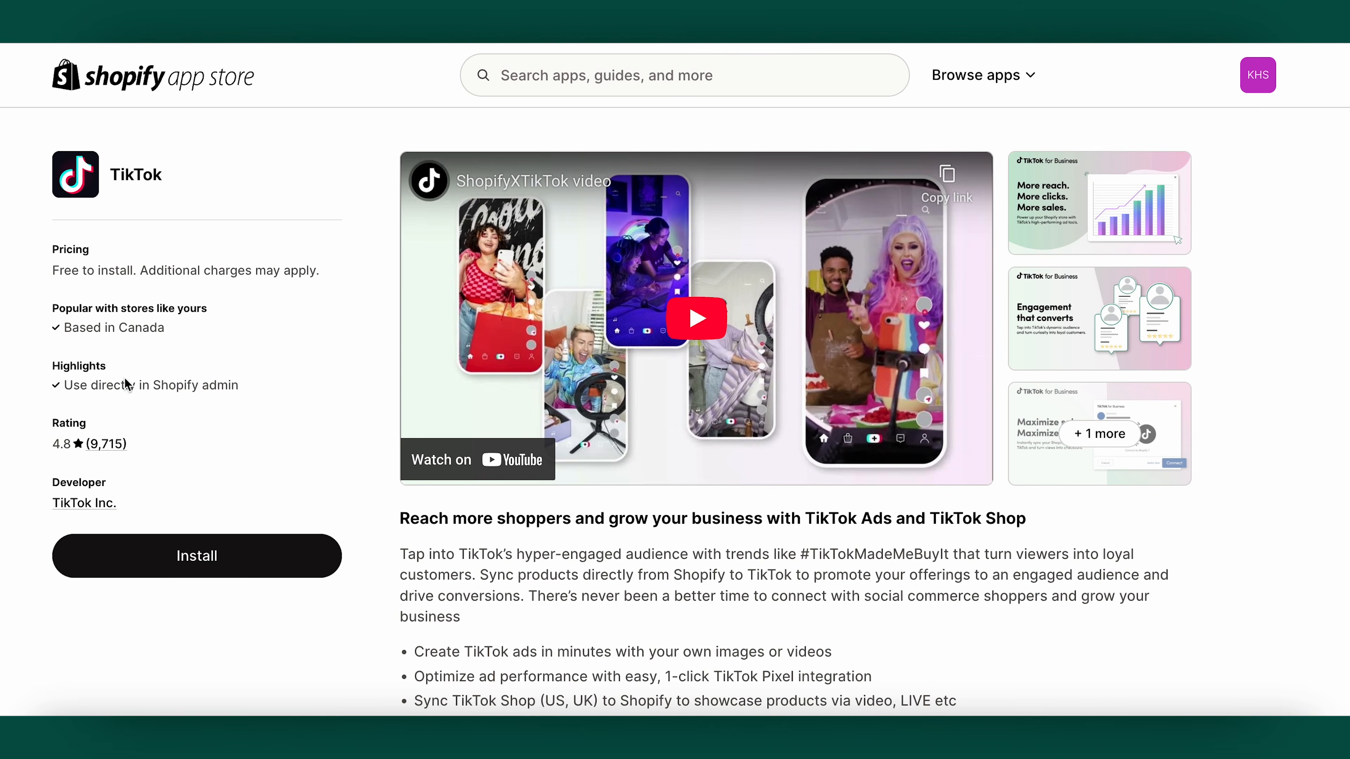
left_click(268, 572)
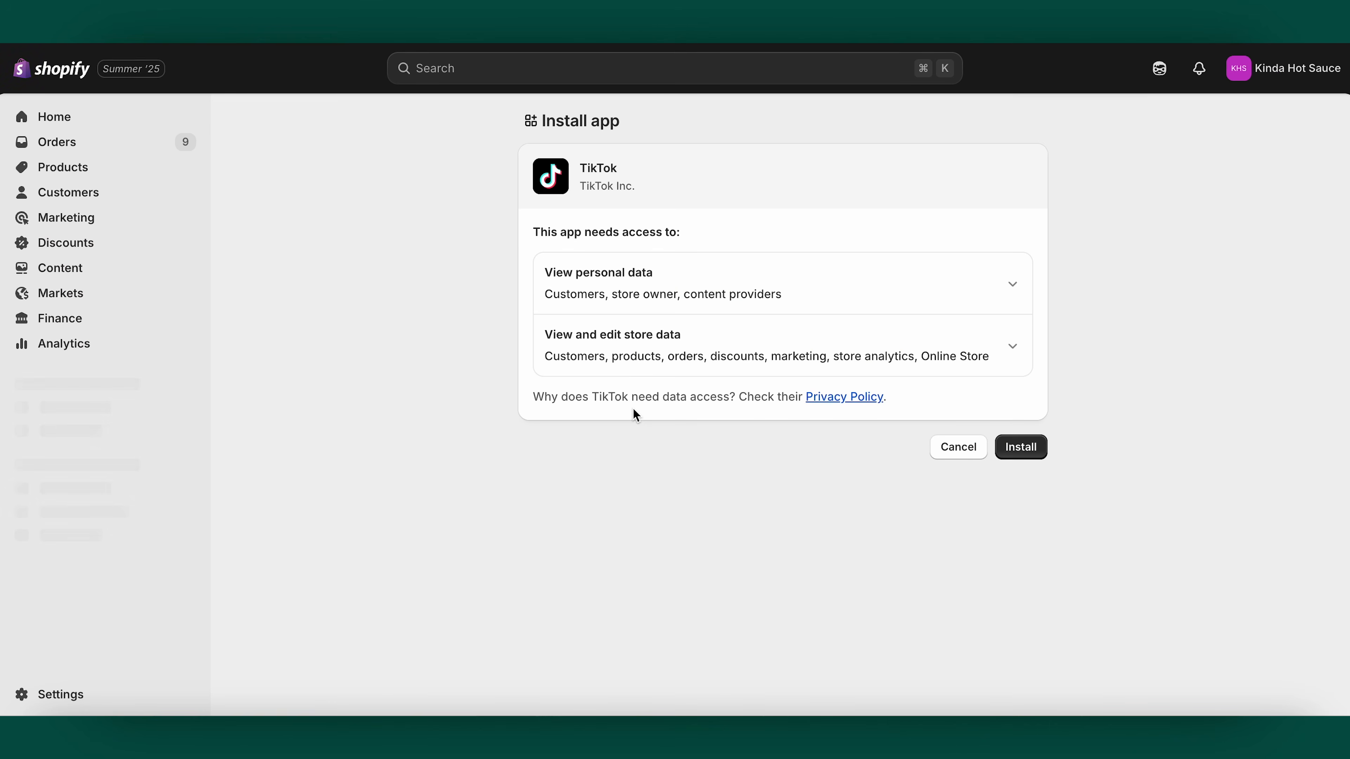
left_click(1023, 446)
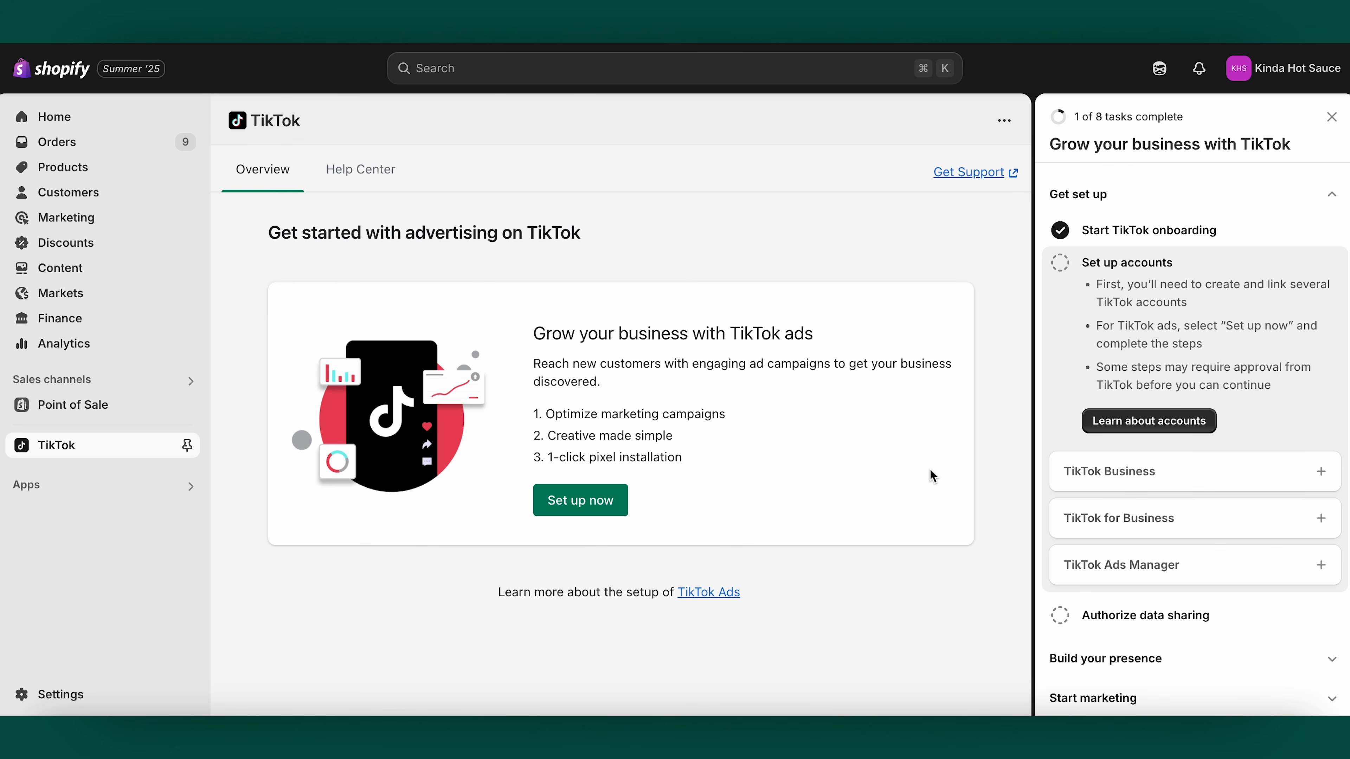
left_click(575, 502)
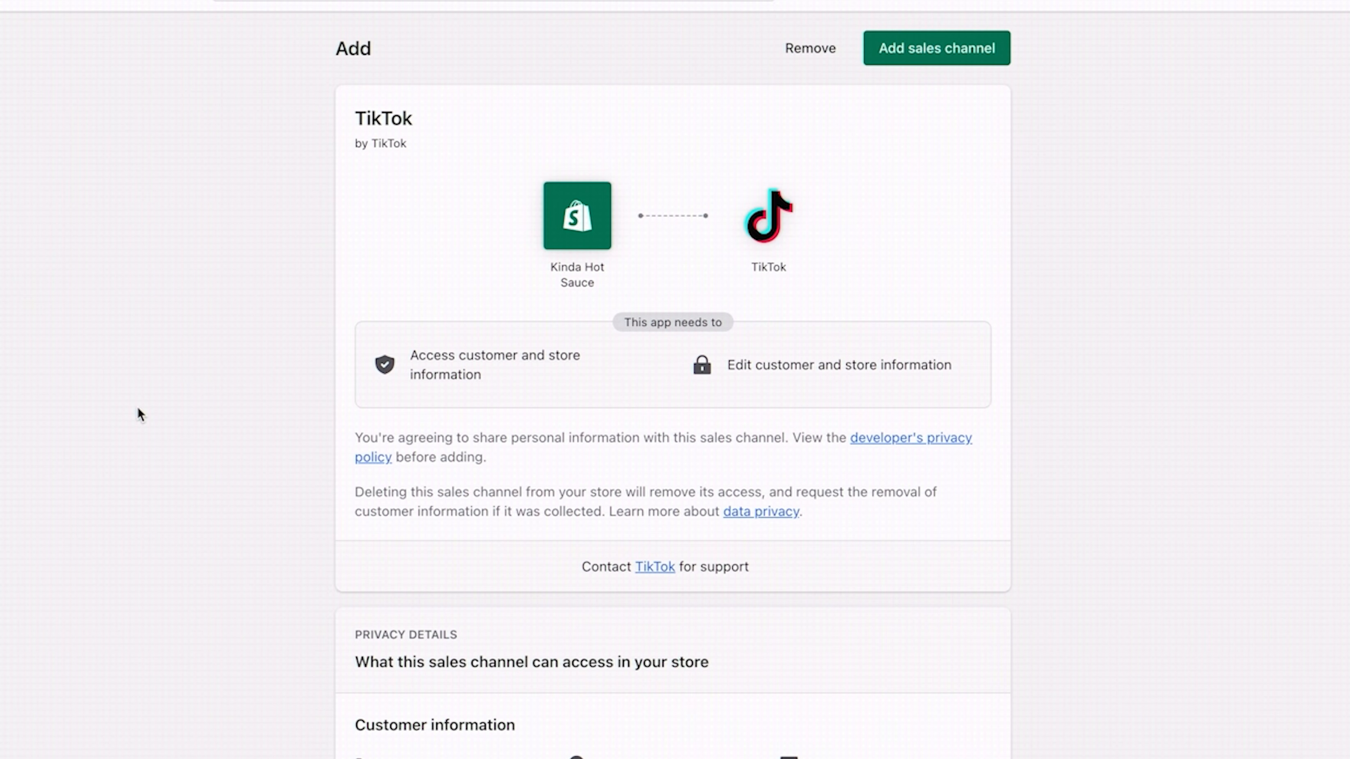
left_click(951, 62)
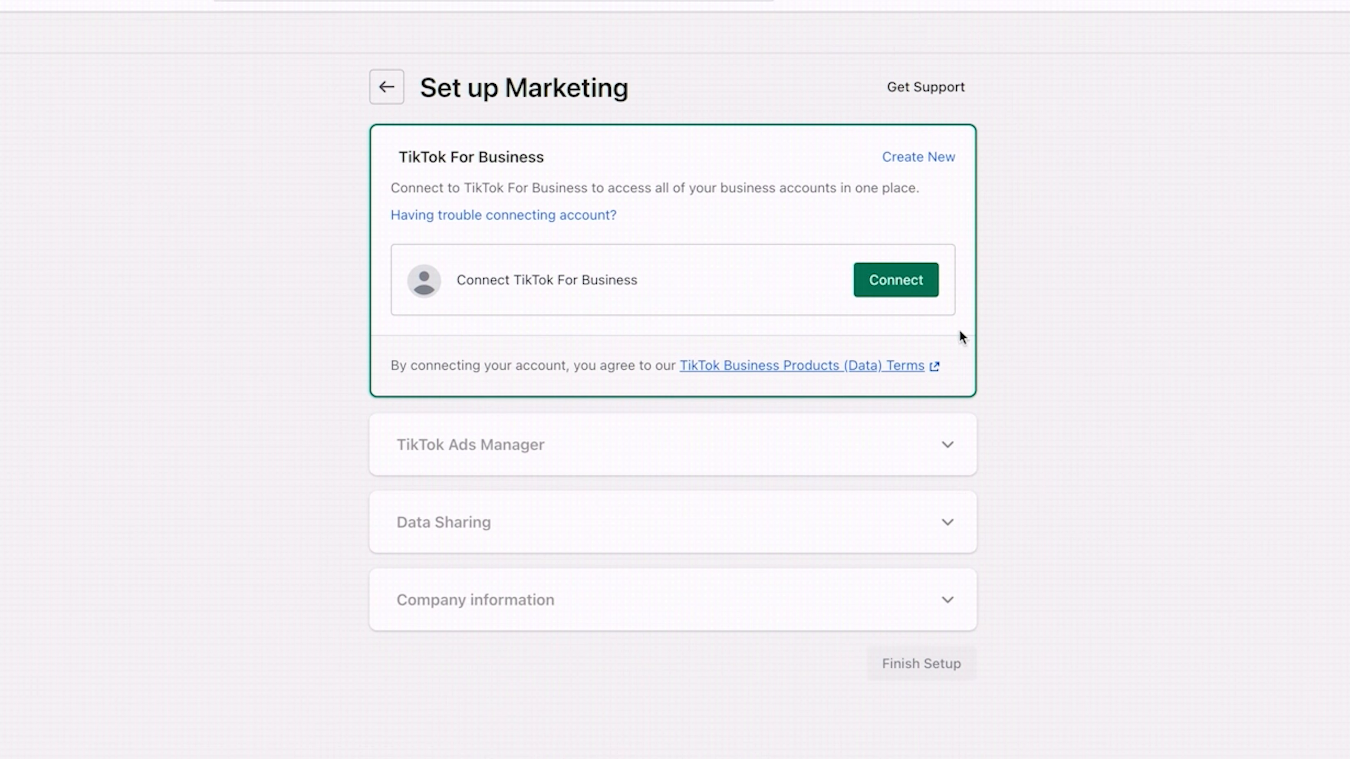
Connect the TikTok For Business account and the existing TikTok Ads Manager account to Shopify.
left_click(906, 288)
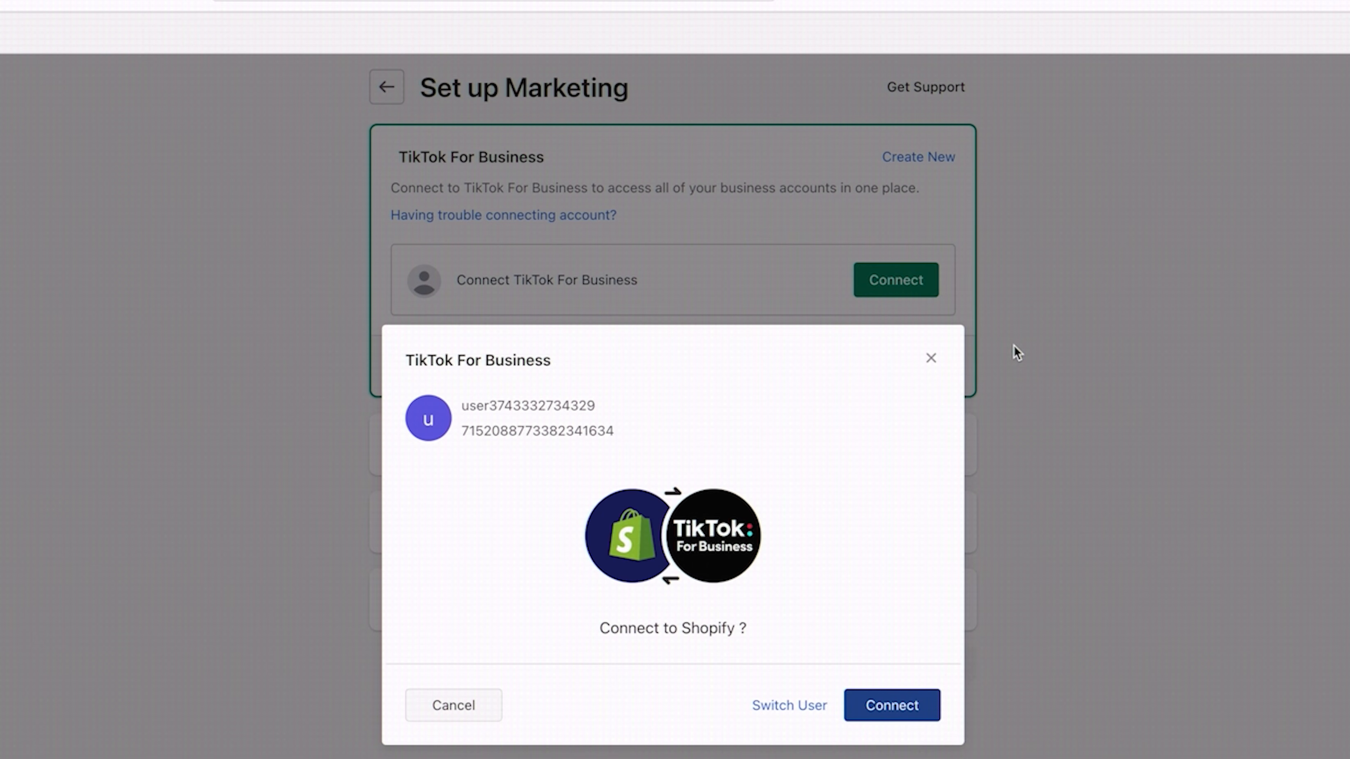
left_click(918, 706)
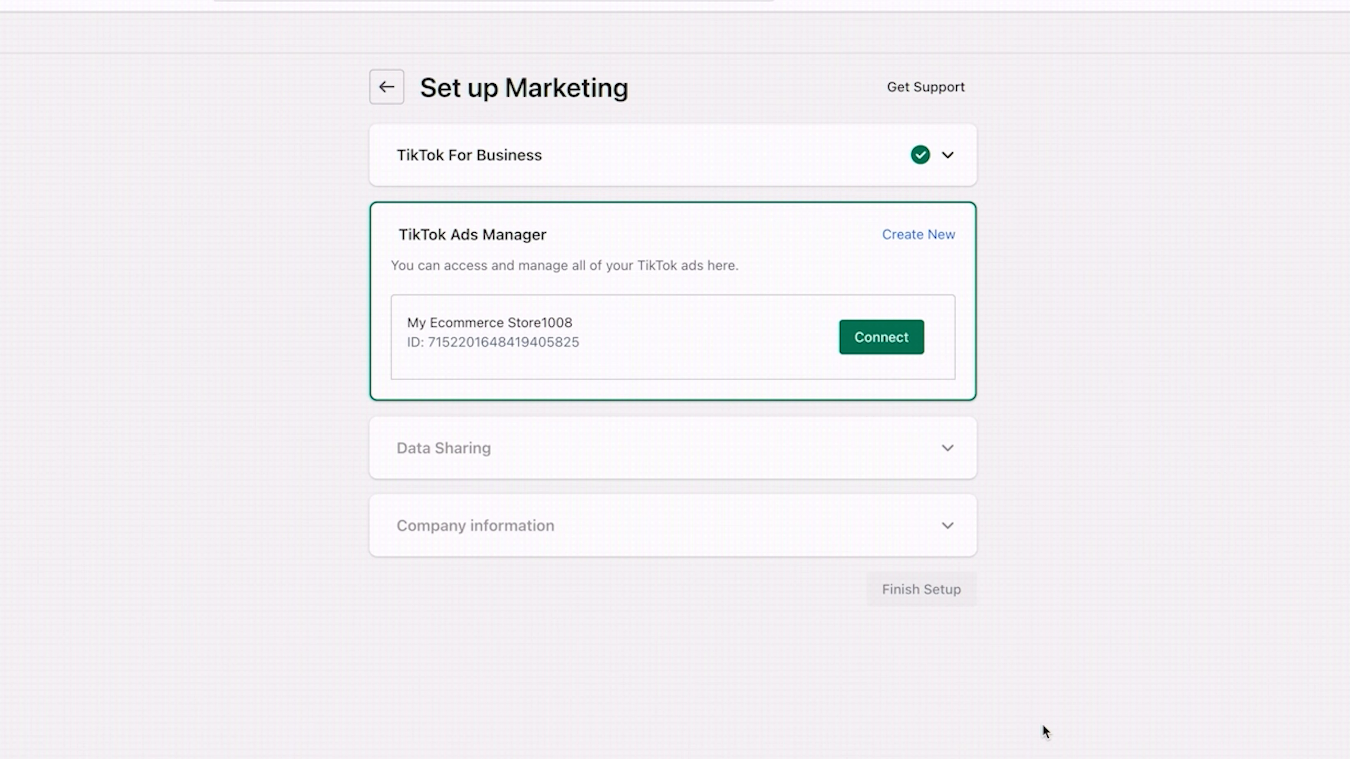
left_click(880, 338)
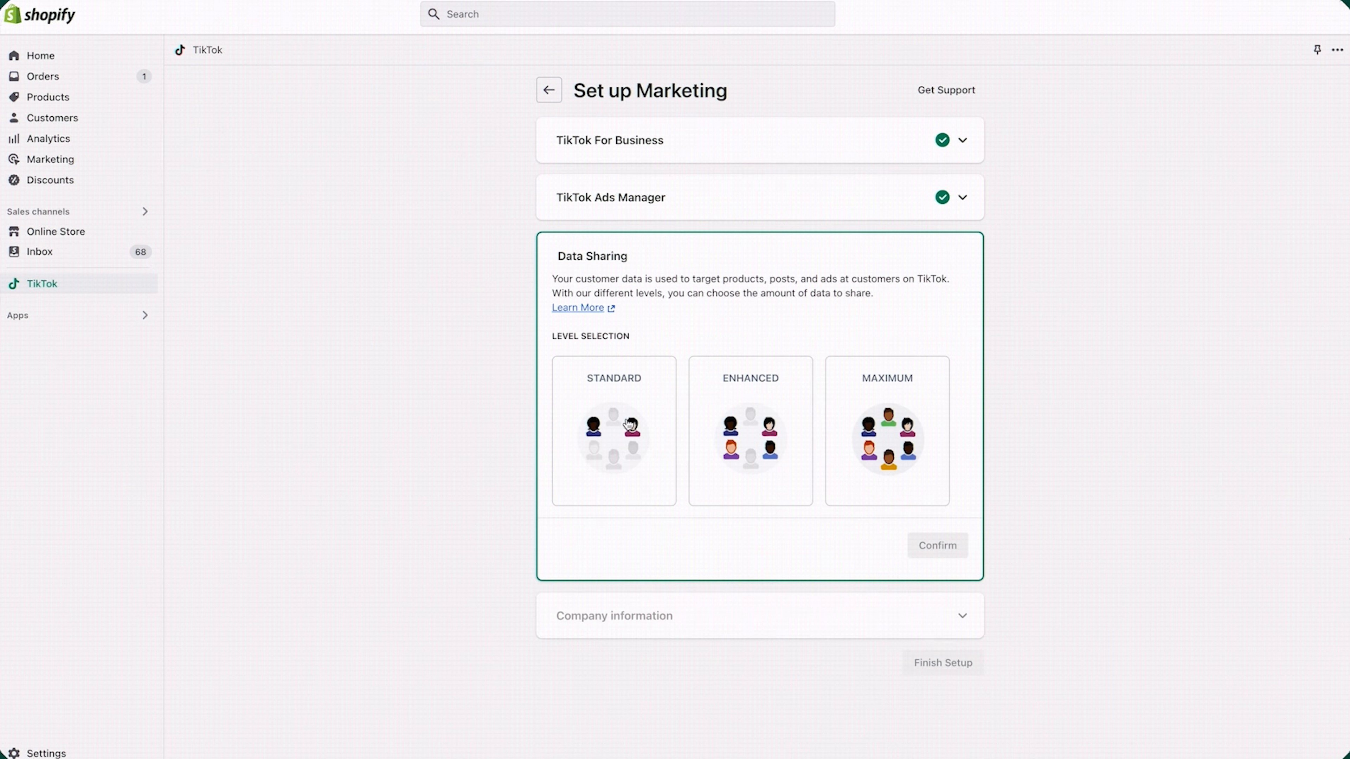
Set the data sharing level to Standard and connect the Ecobottles pixel.
scroll(952, 586, "down", 2)
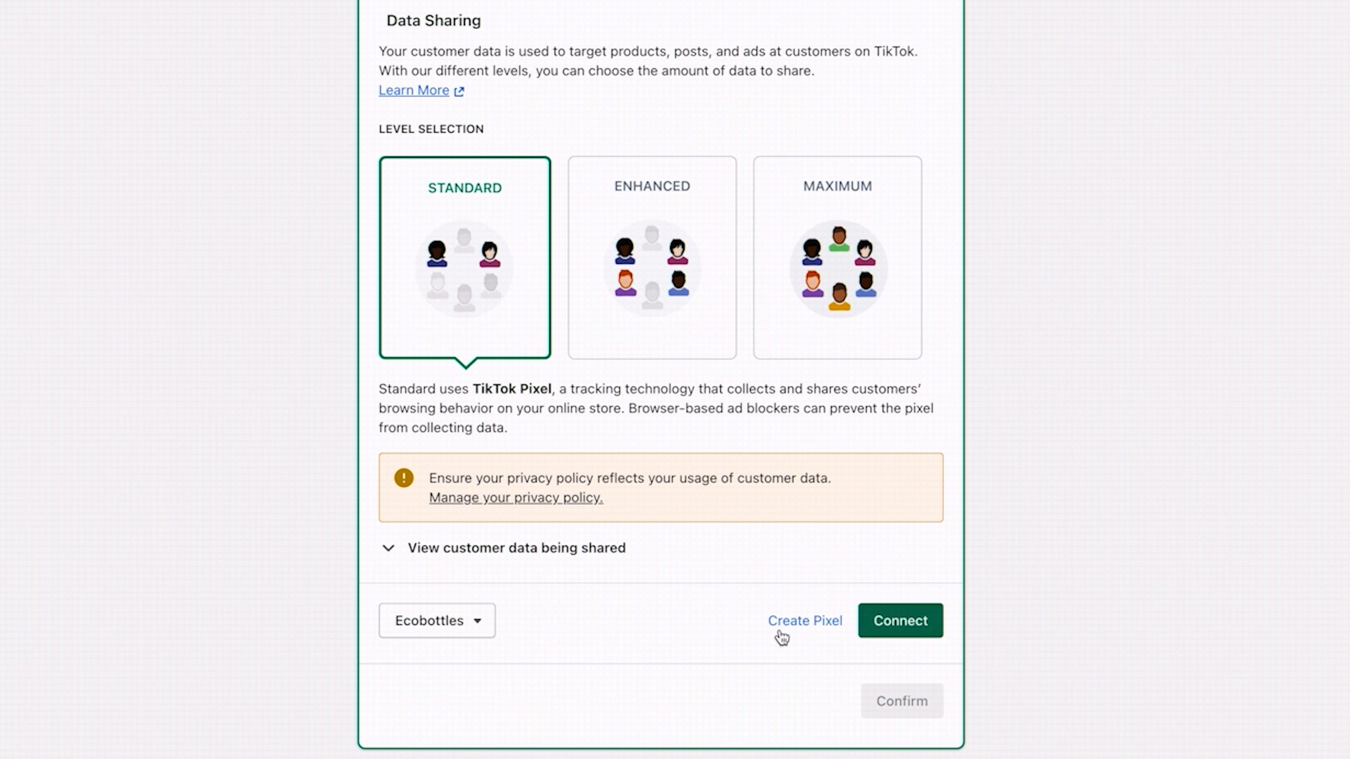
left_click(477, 623)
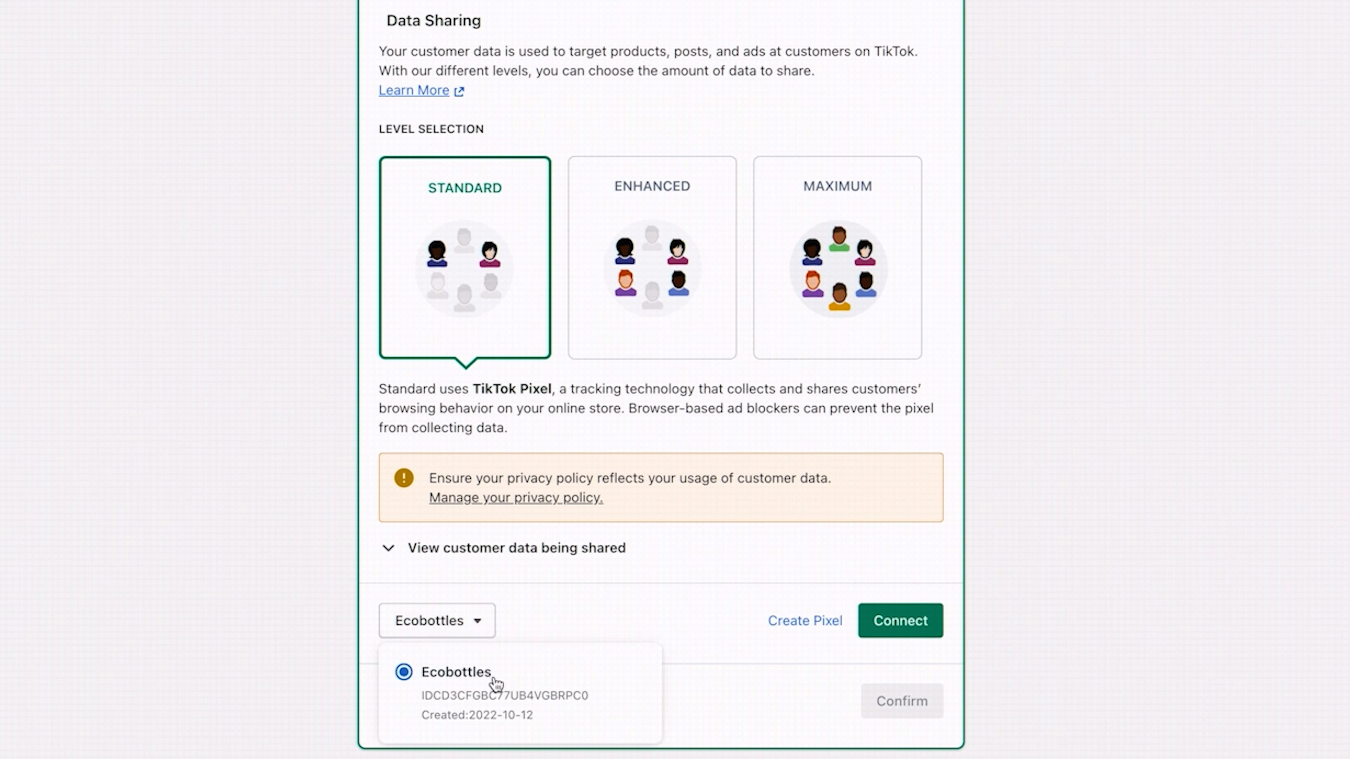
left_click(593, 626)
left_click(900, 621)
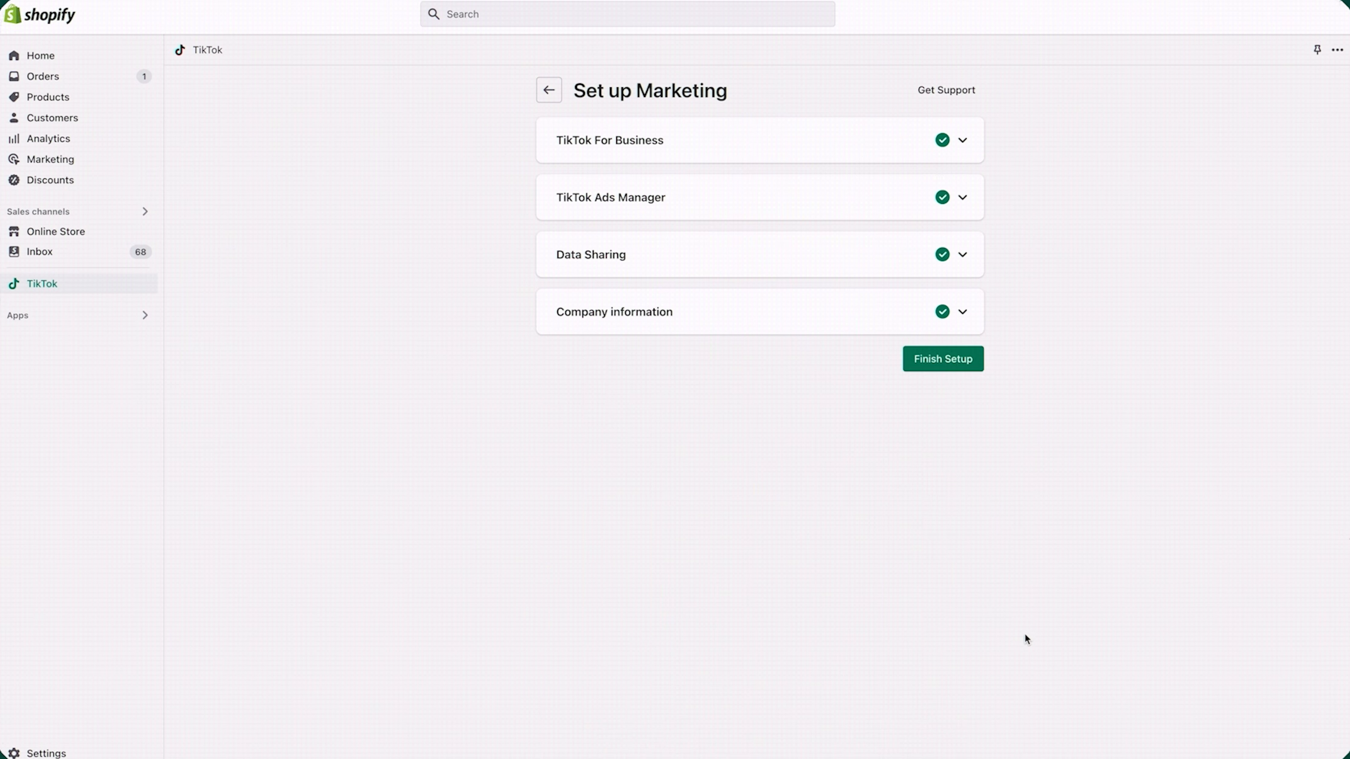
Finish the TikTok marketing setup and go to the Marketing settings.
left_click(931, 361)
left_click(540, 101)
scroll(1211, 553, "down", 1)
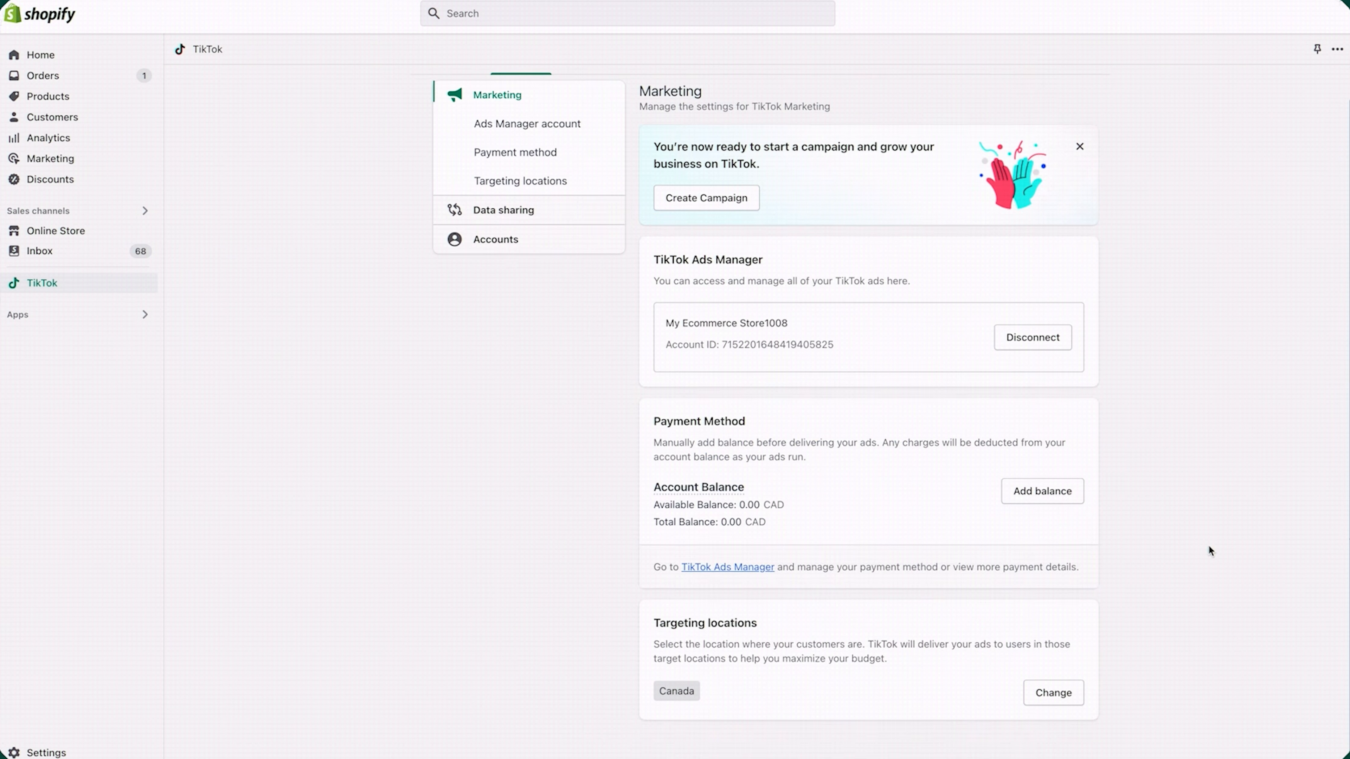
Add United States alongside Canada in the ad targeting locations and save the change.
left_click(1137, 701)
left_click(1004, 372)
left_click(762, 710)
scroll(747, 611, "down", 3)
left_click(746, 636)
left_click(1162, 687)
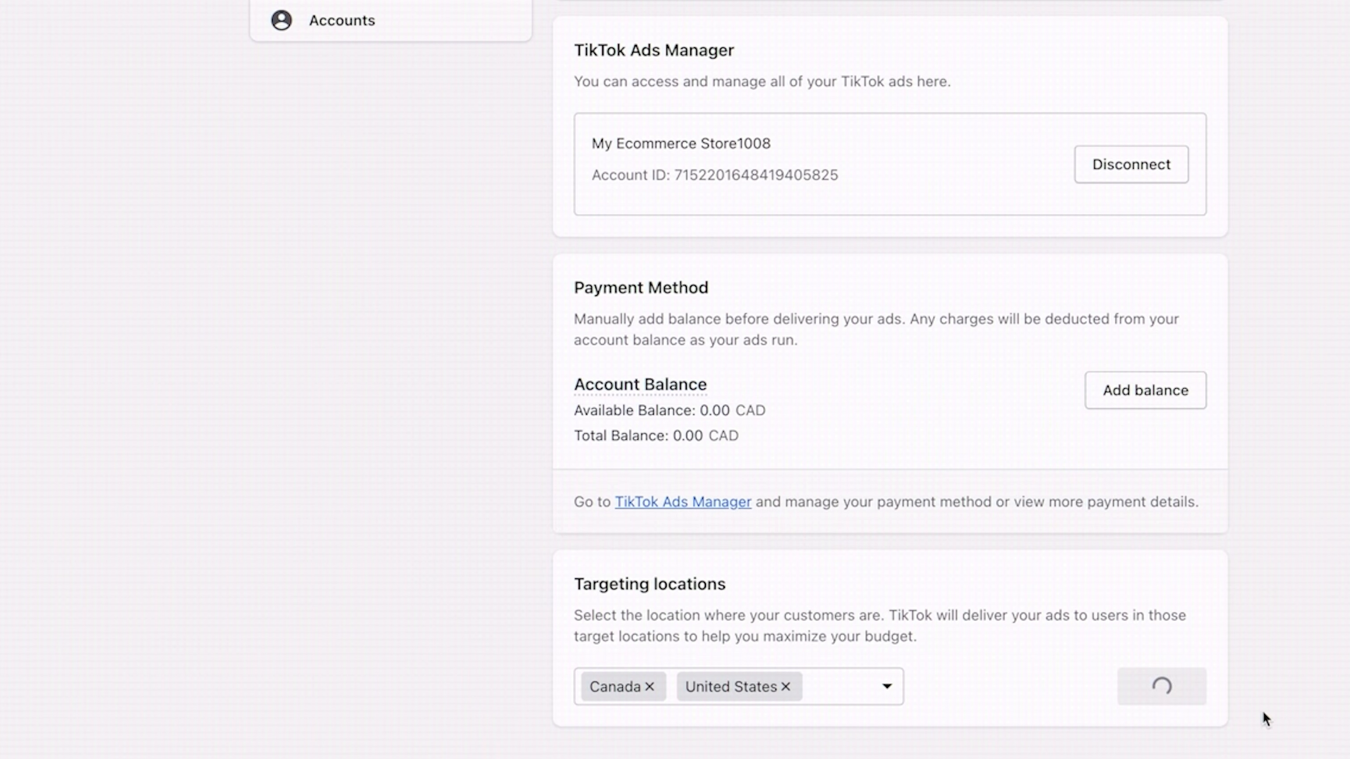
scroll(1144, 710, "up", 1)
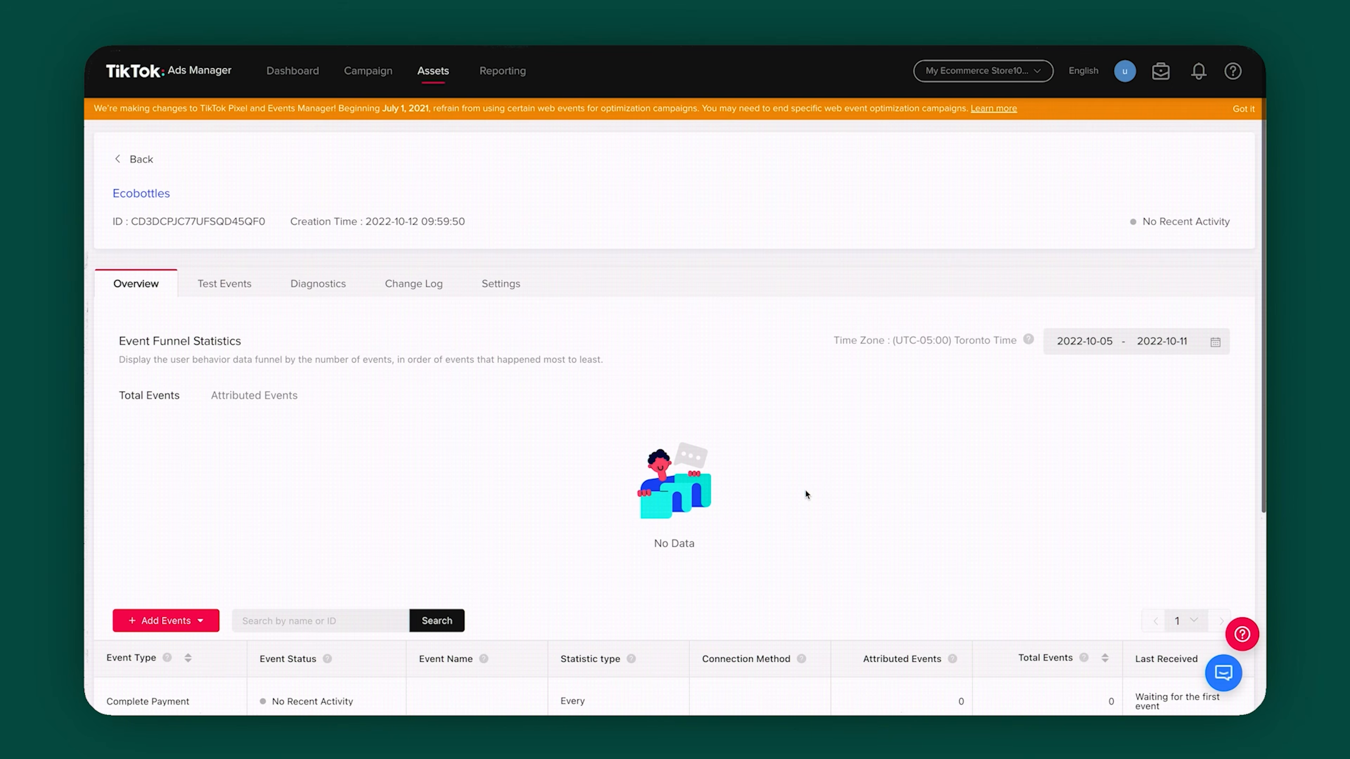
In TikTok Ads Manager, add a URL keyword event of type Complete Payment to the Ecobottles pixel.
scroll(805, 494, "down", 3)
scroll(805, 489, "down", 3)
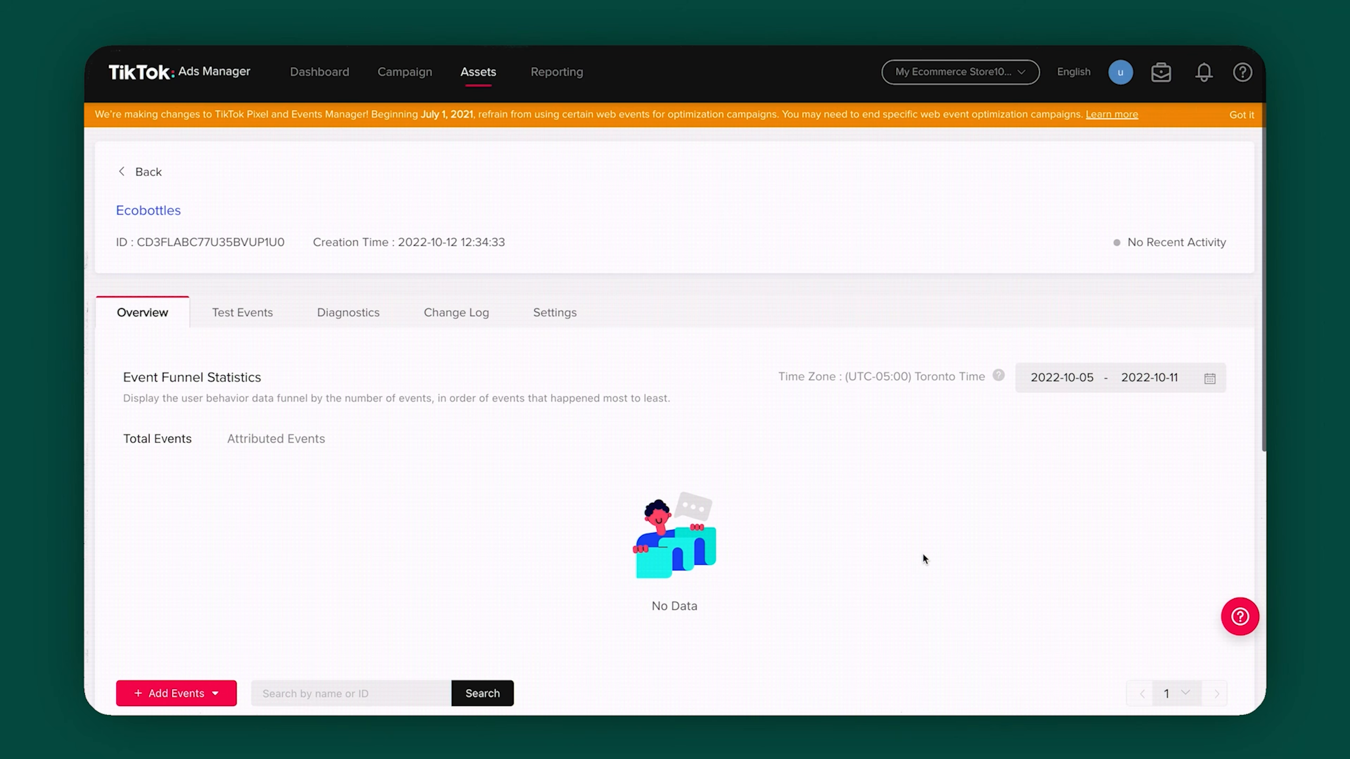
scroll(923, 558, "down", 6)
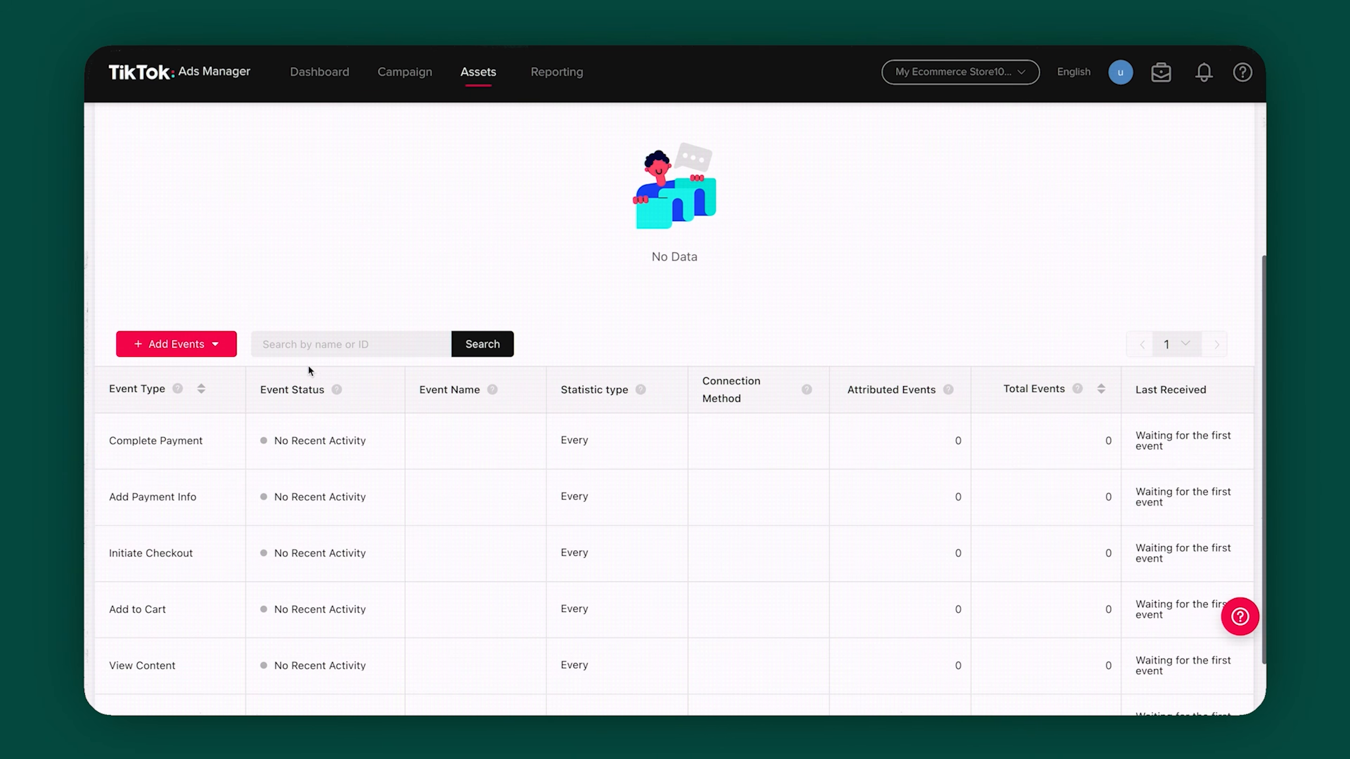
left_click(223, 352)
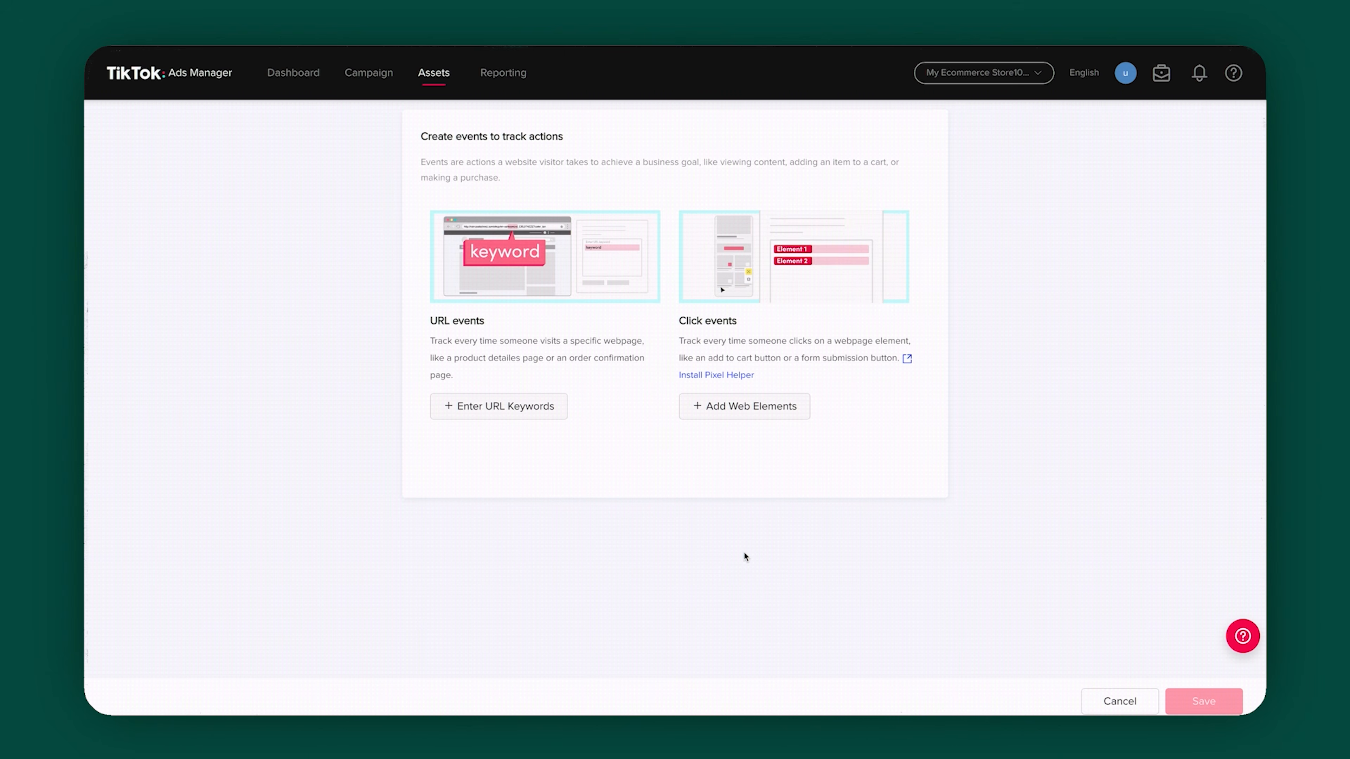
left_click(538, 406)
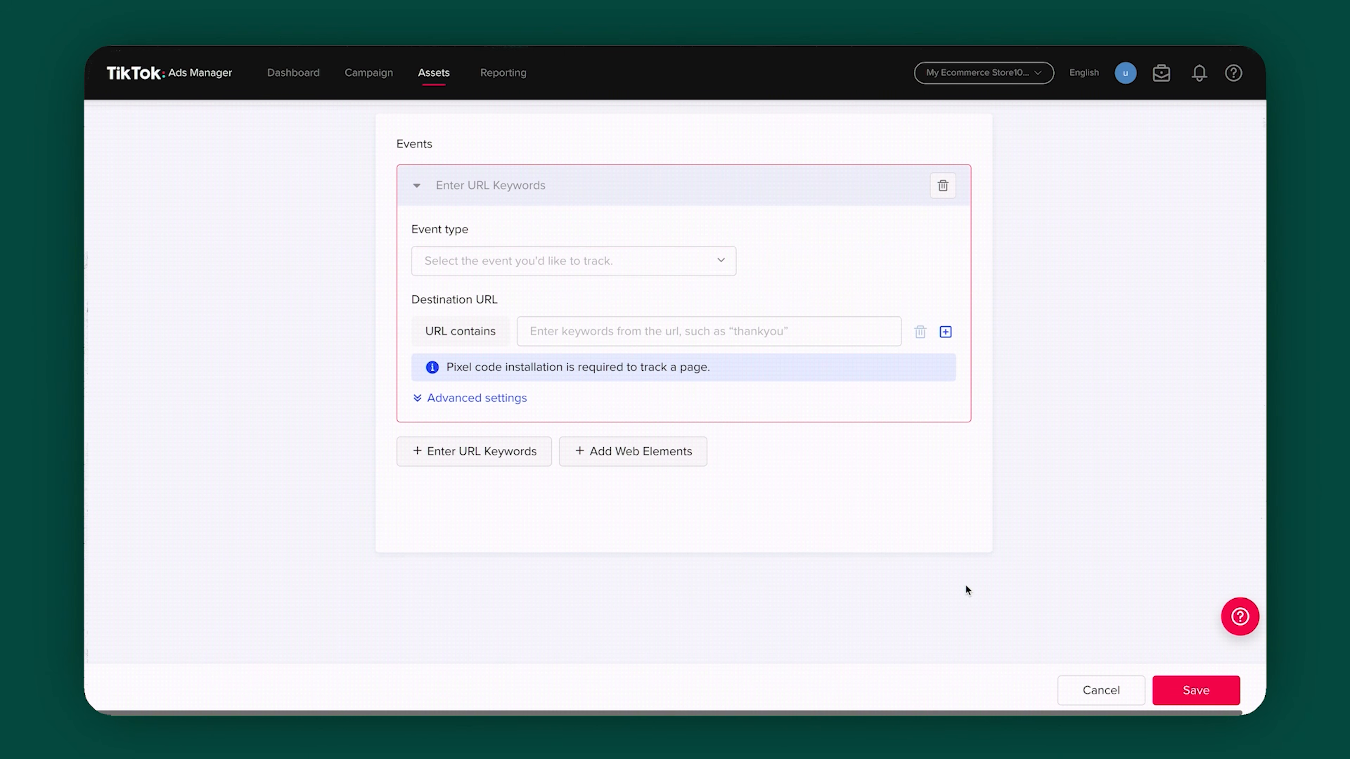
left_click(704, 265)
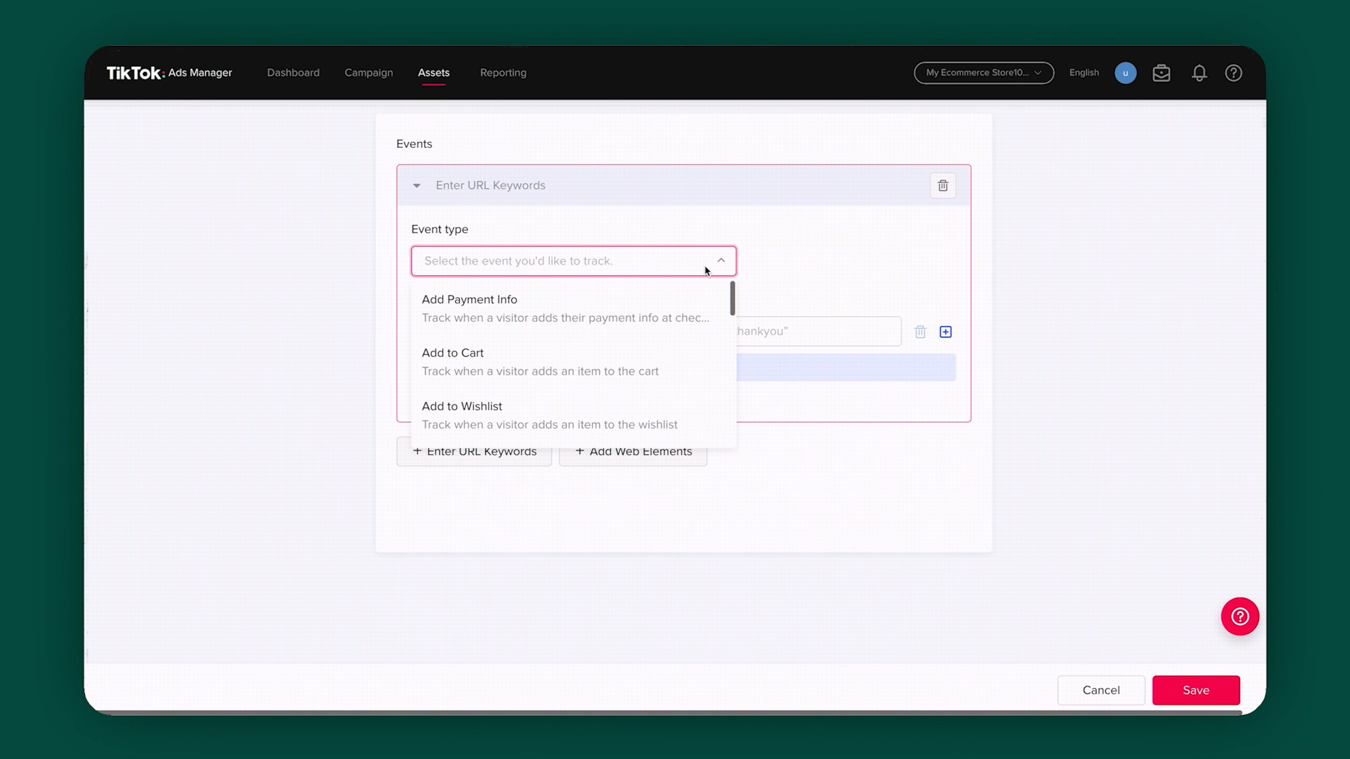
scroll(700, 302, "down", 2)
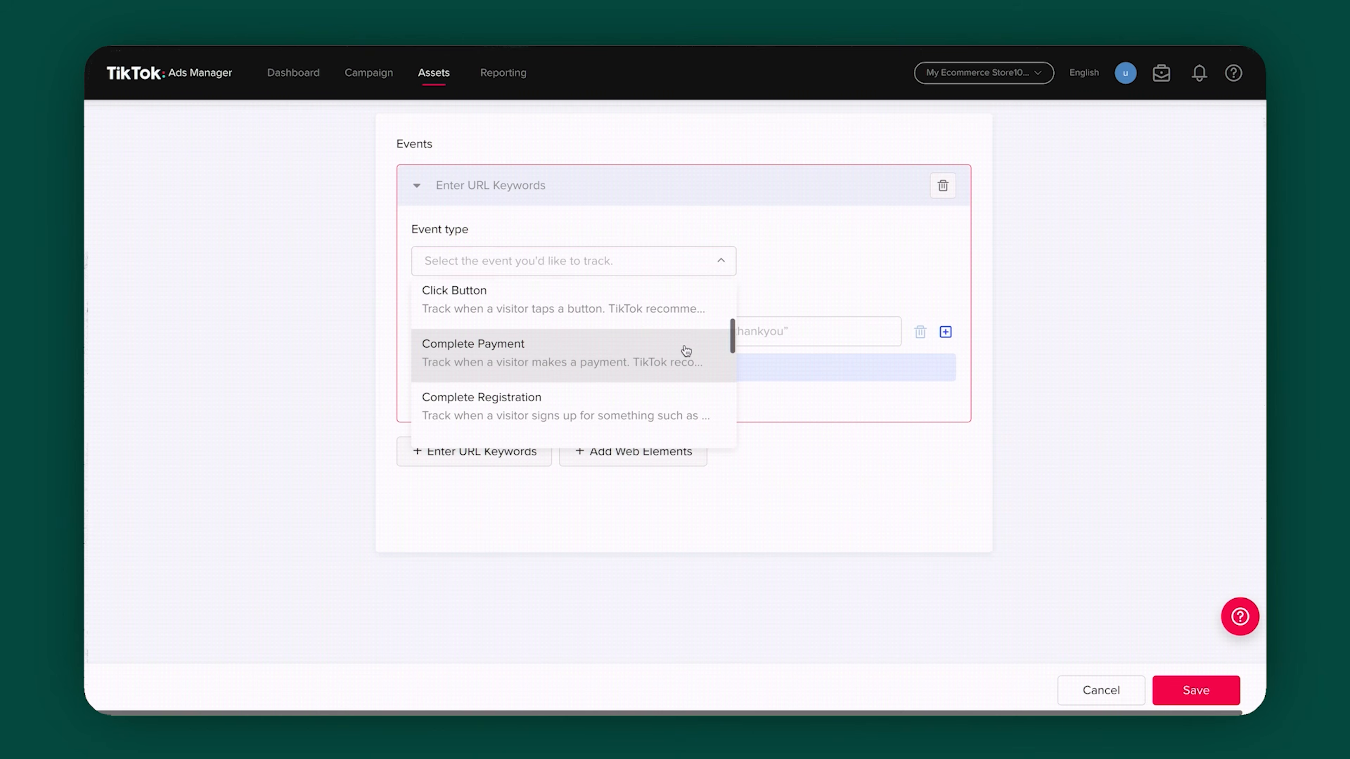
left_click(688, 349)
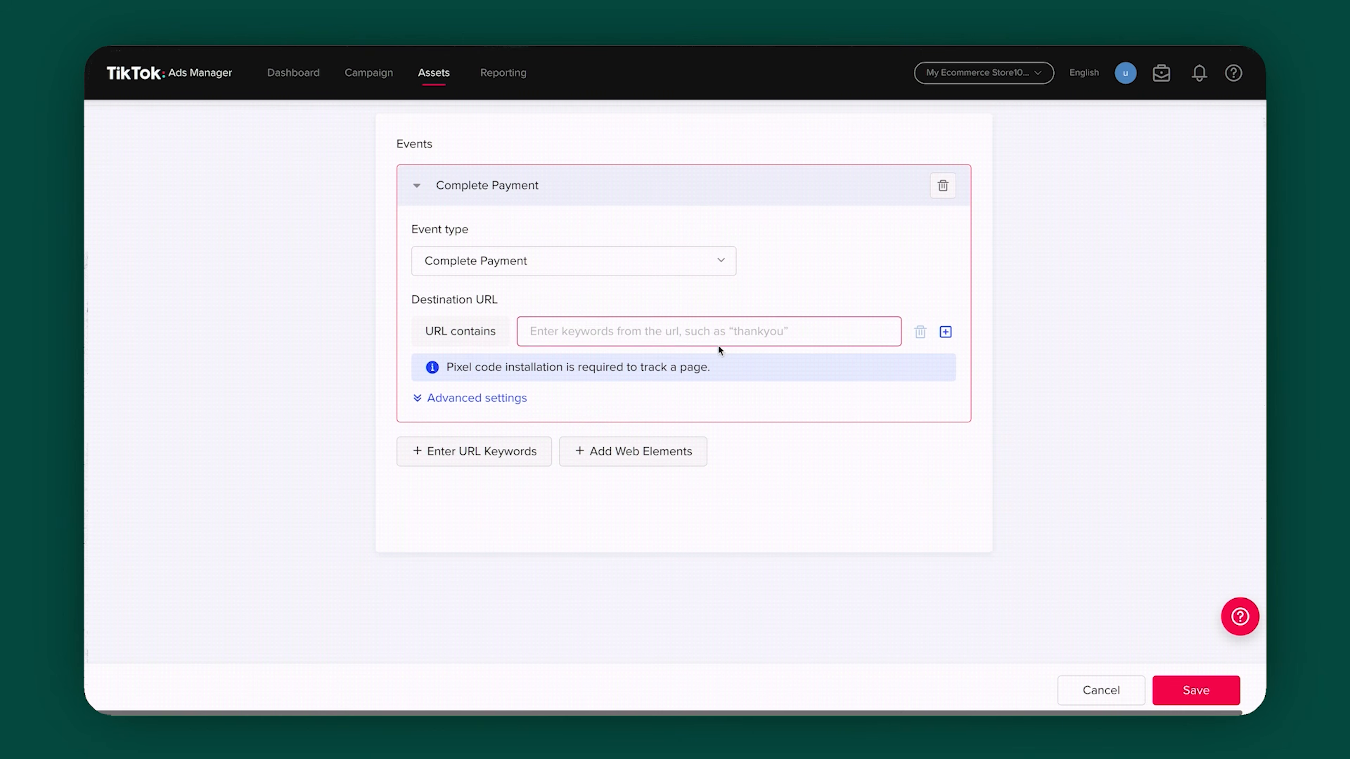
In the Complete Payment event's advanced settings, enter the alias Purchase and a measured return of 50 USD.
left_click(494, 397)
scroll(642, 452, "down", 1)
left_click(627, 425)
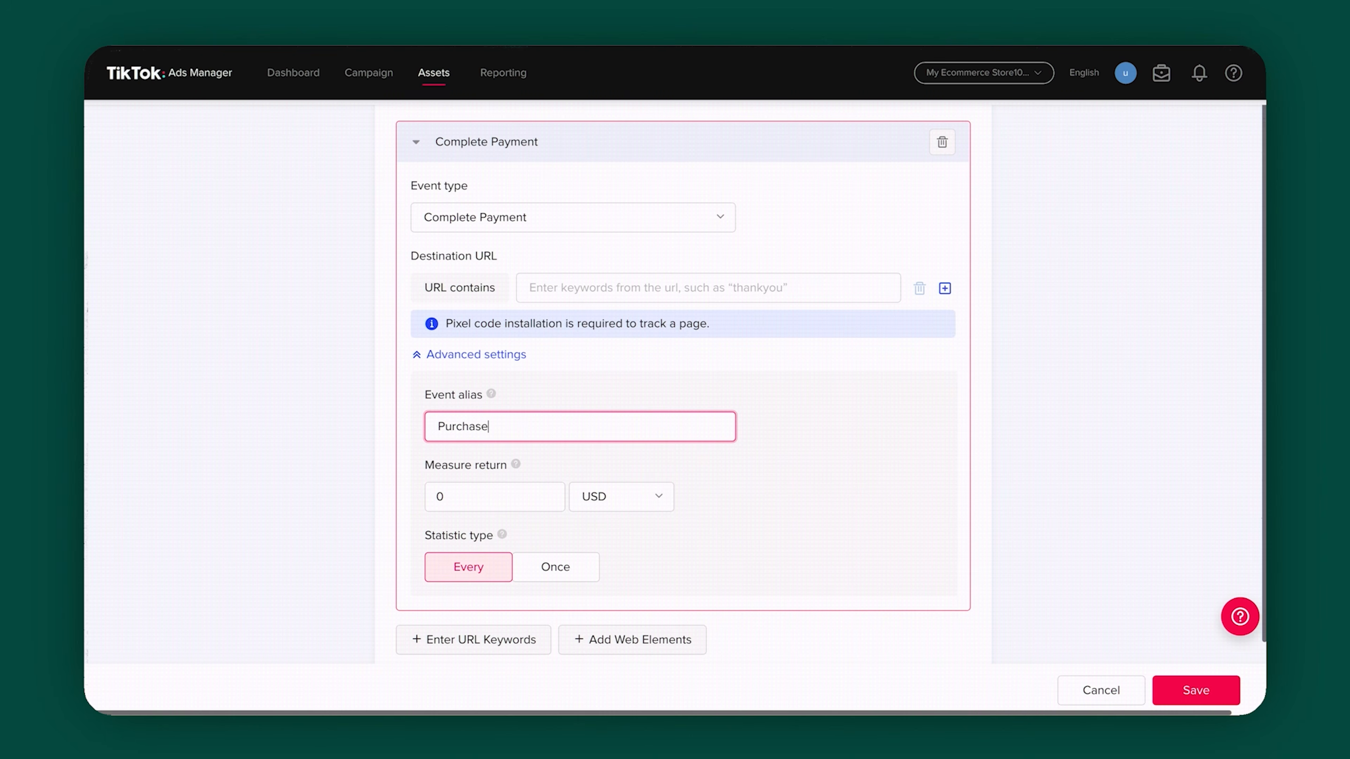
left_click(742, 512)
scroll(742, 512, "down", 1)
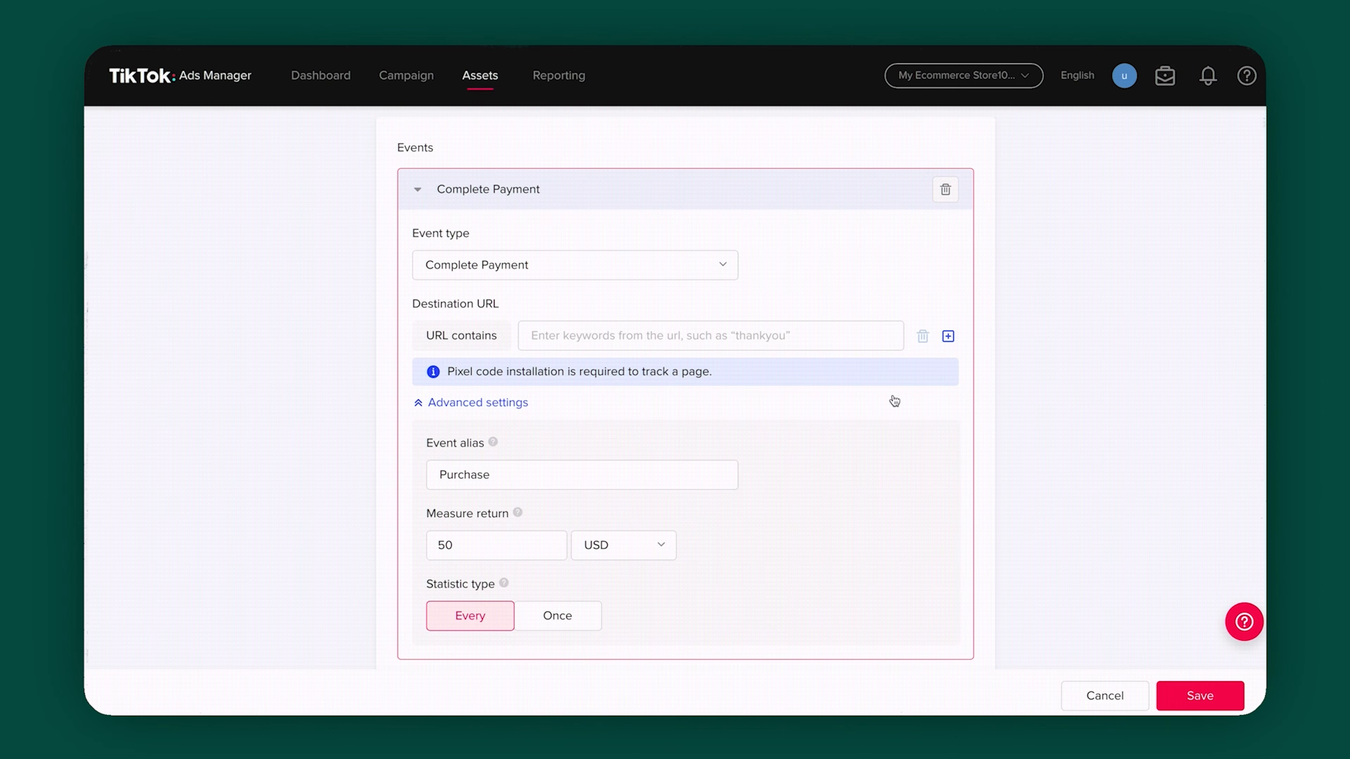
Set the Complete Payment event's destination URL keywords to purchase, payment and shop.
left_click(947, 337)
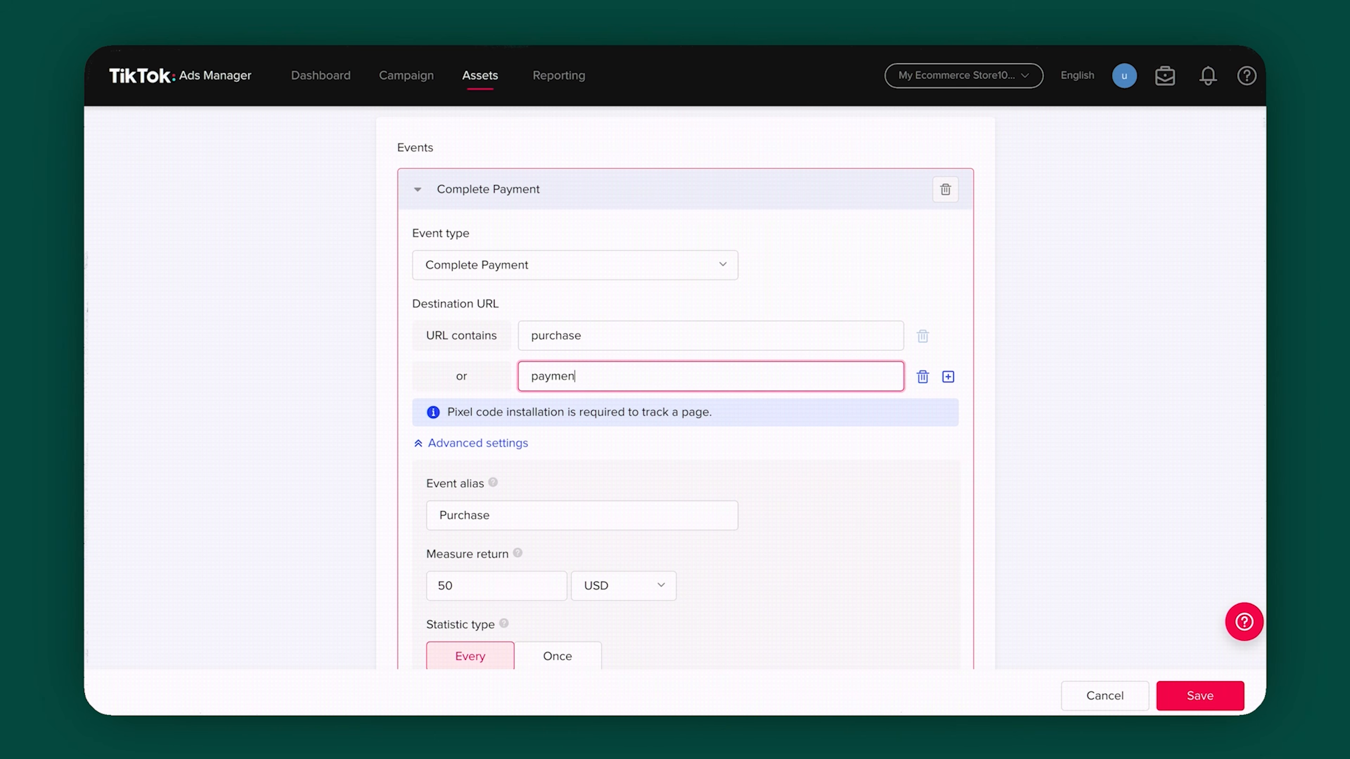
left_click(947, 376)
left_click(724, 424)
left_click(1017, 510)
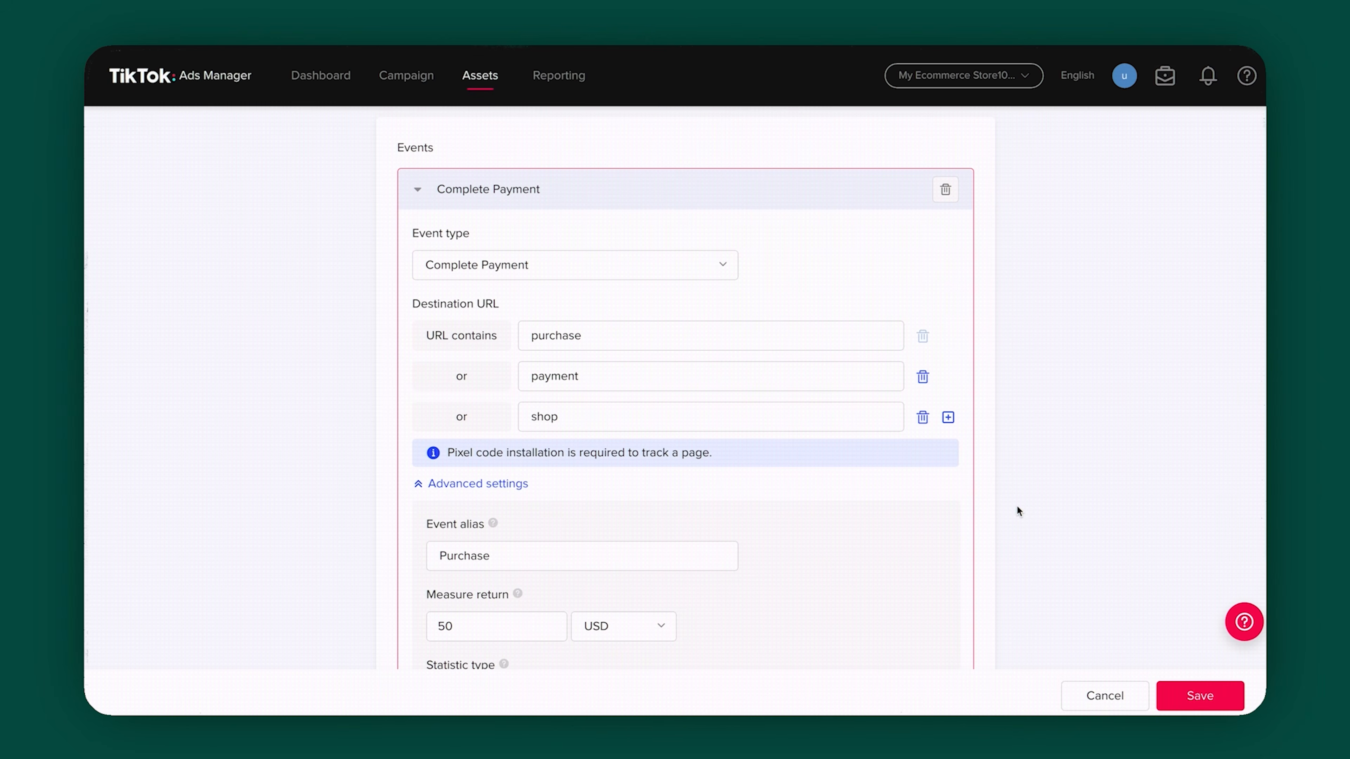
Add a second URL keyword event and set its event type to Contact.
scroll(1017, 507, "down", 4)
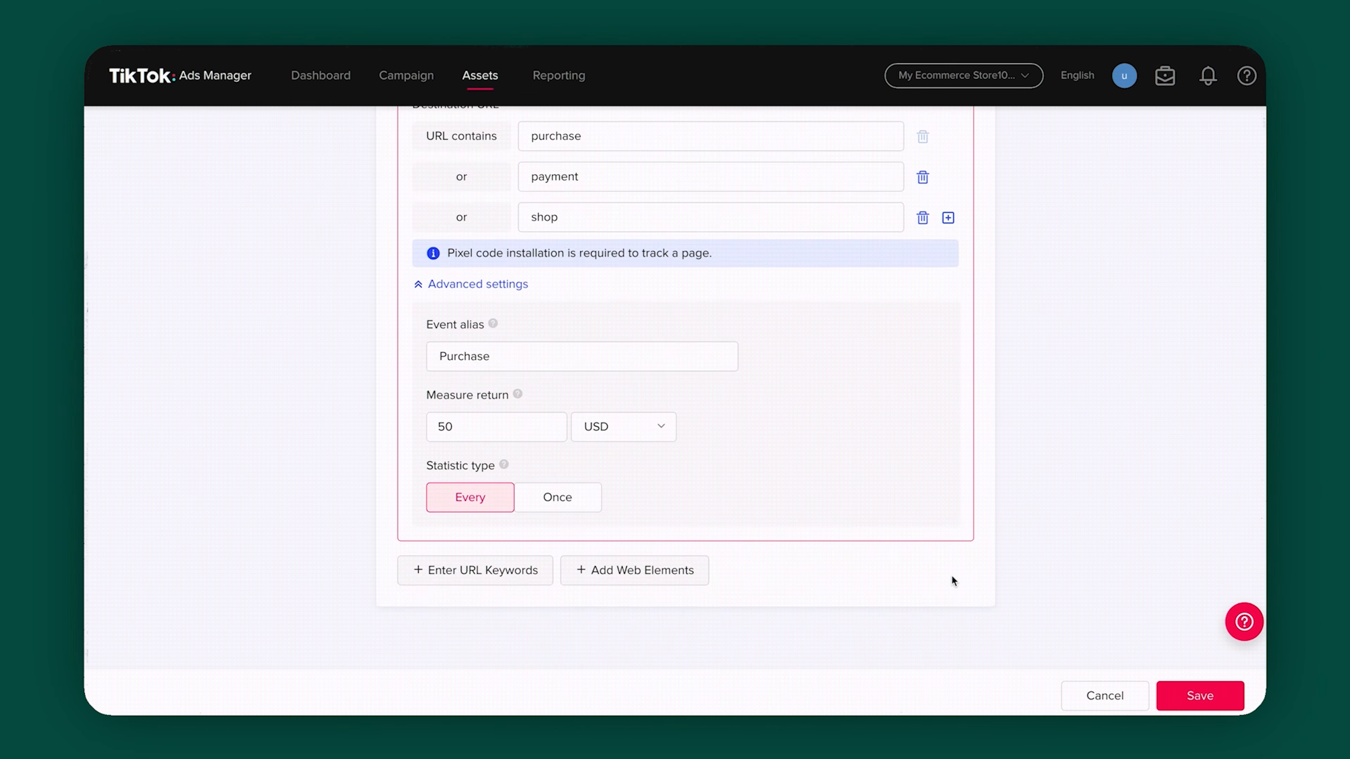
left_click(488, 570)
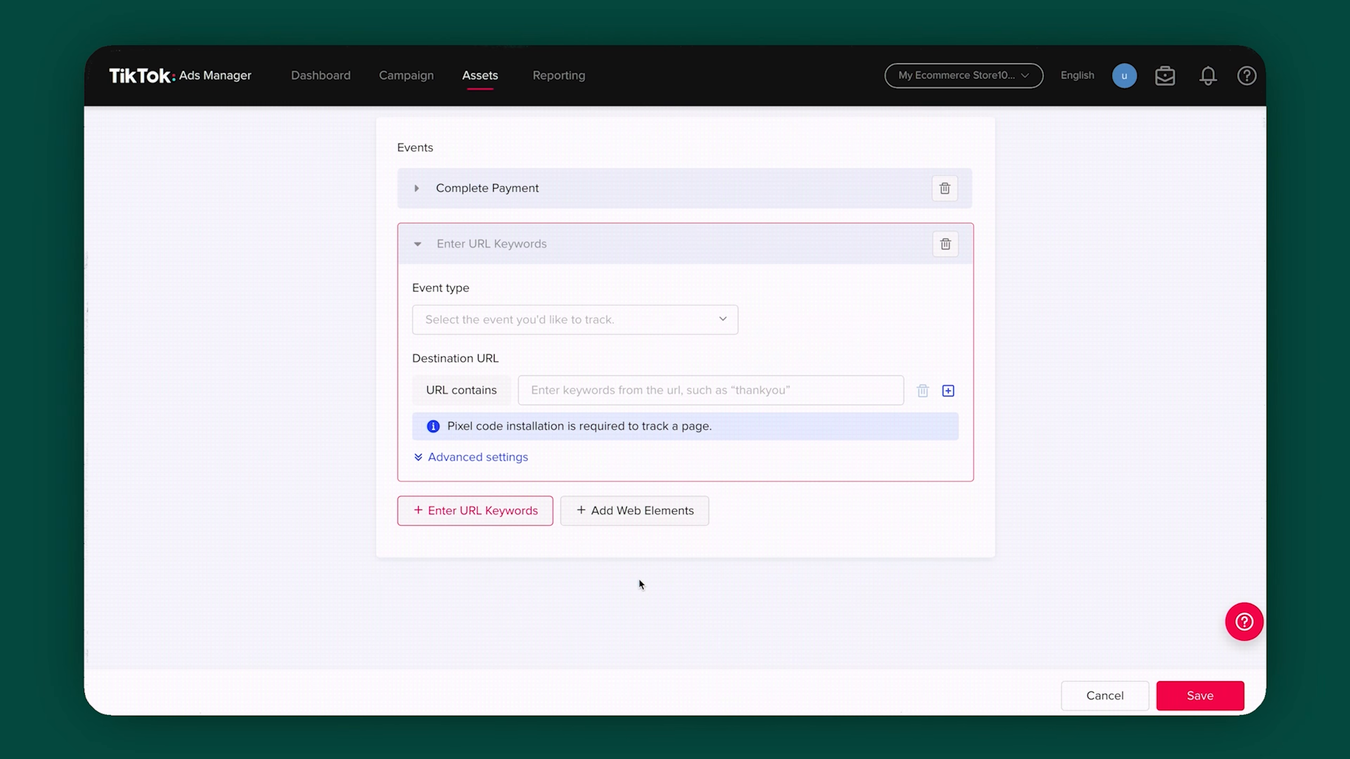
left_click(615, 326)
scroll(629, 361, "down", 5)
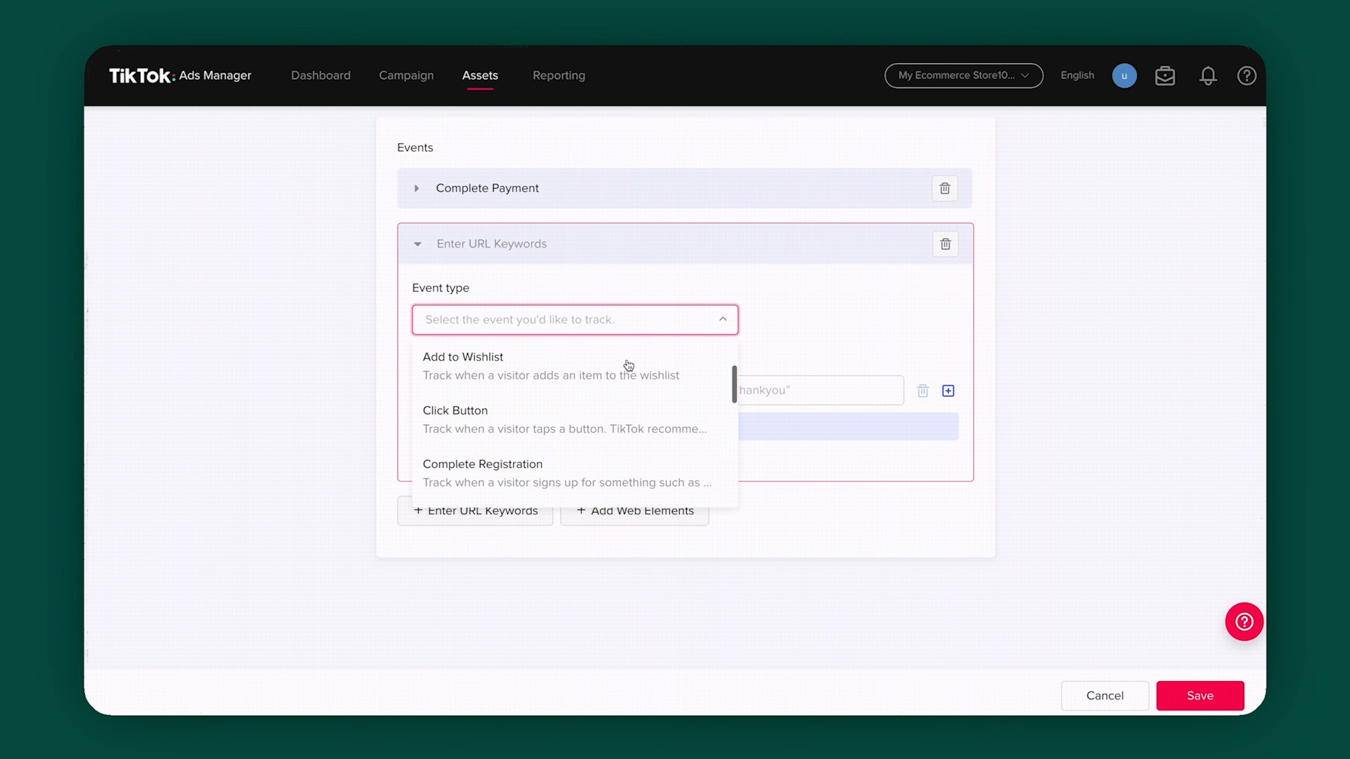
left_click(625, 420)
left_click(613, 391)
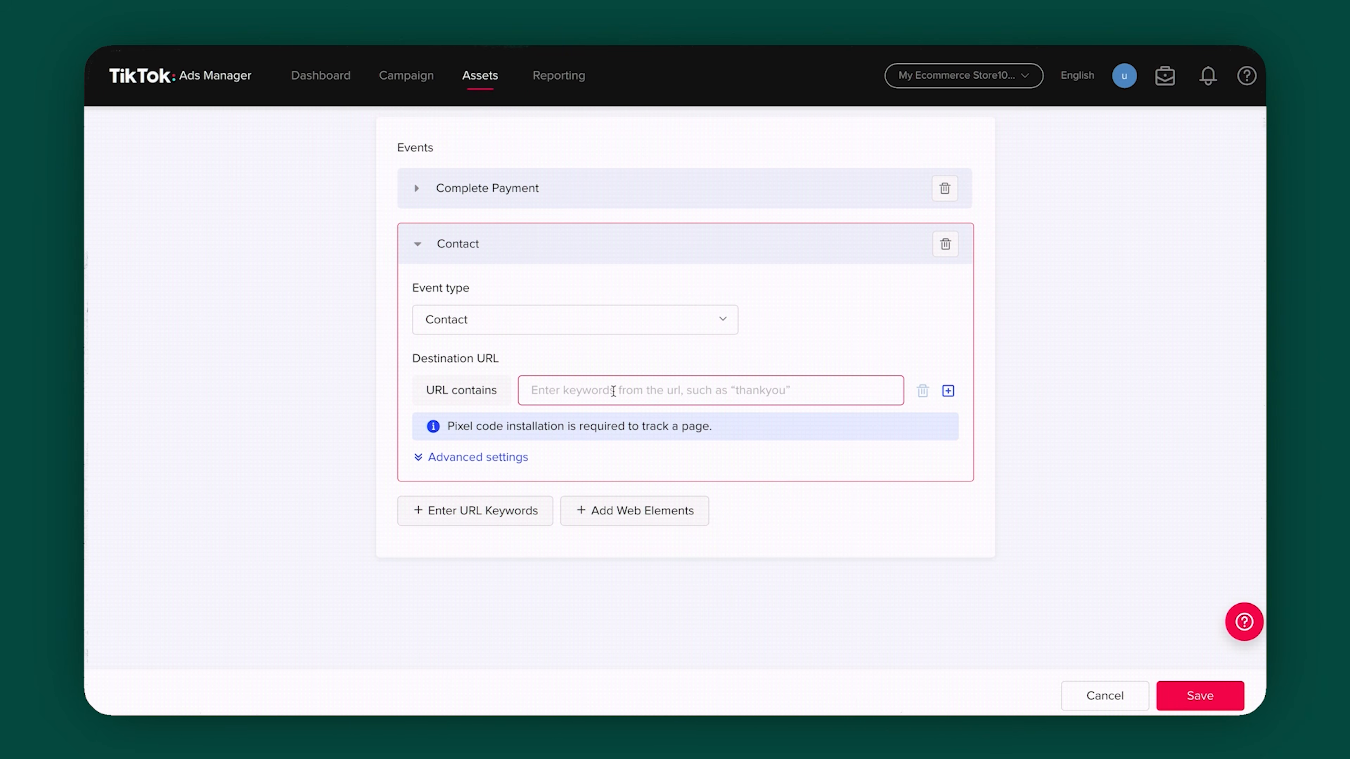
left_click(843, 572)
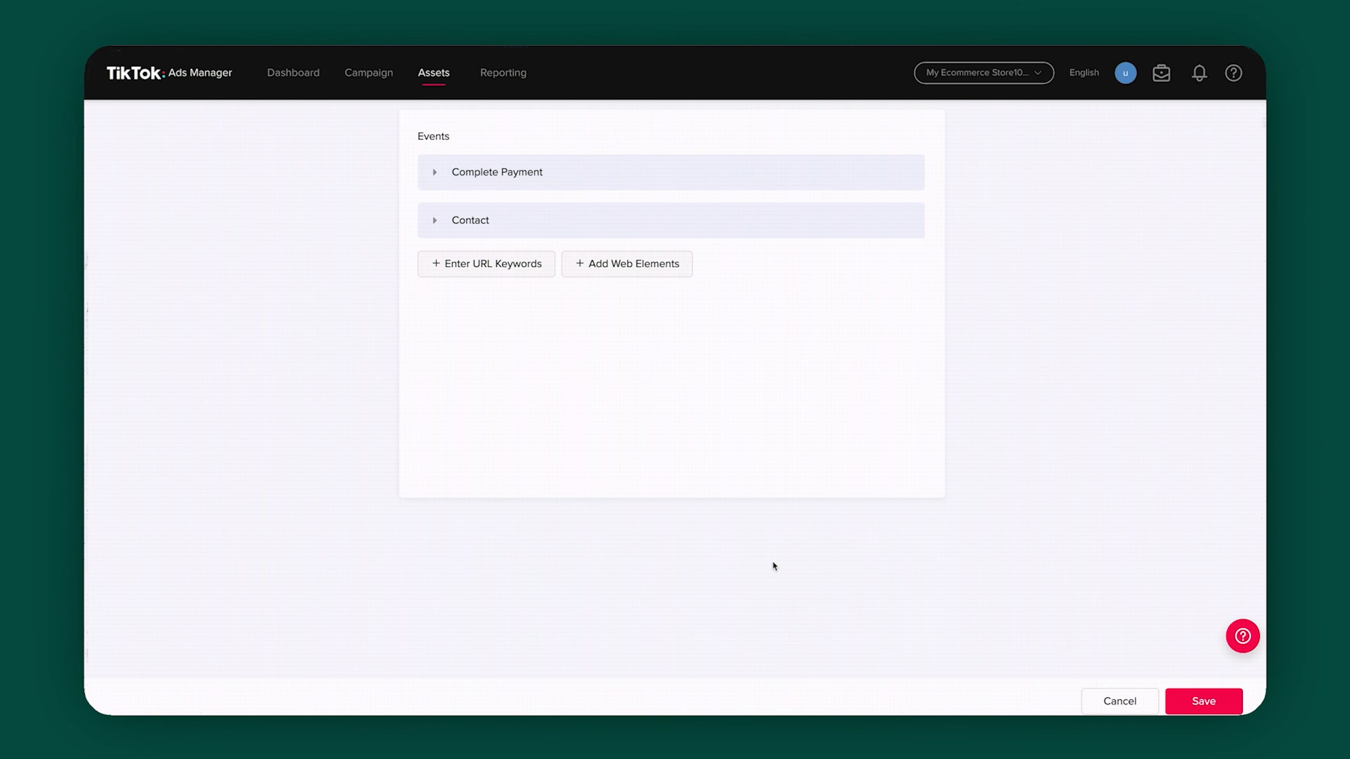
left_click(660, 273)
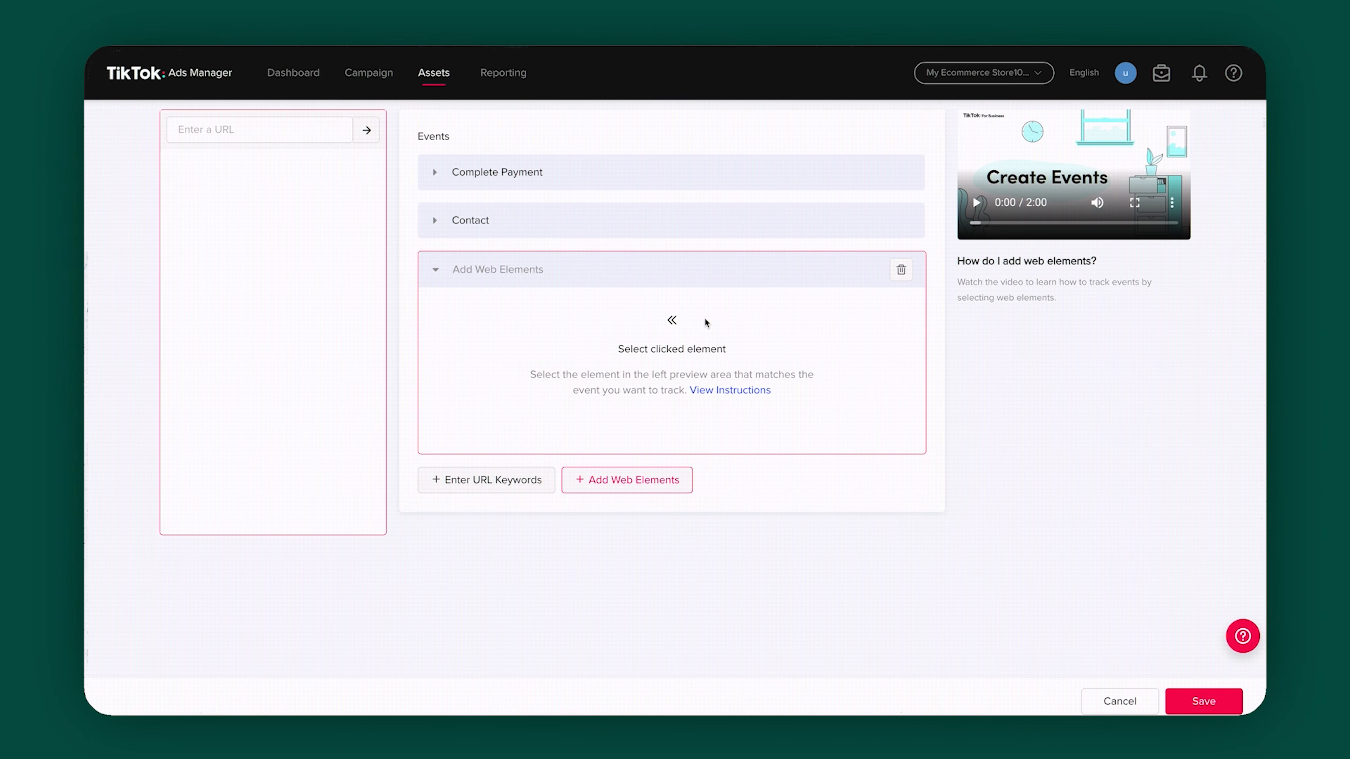
left_click(303, 128)
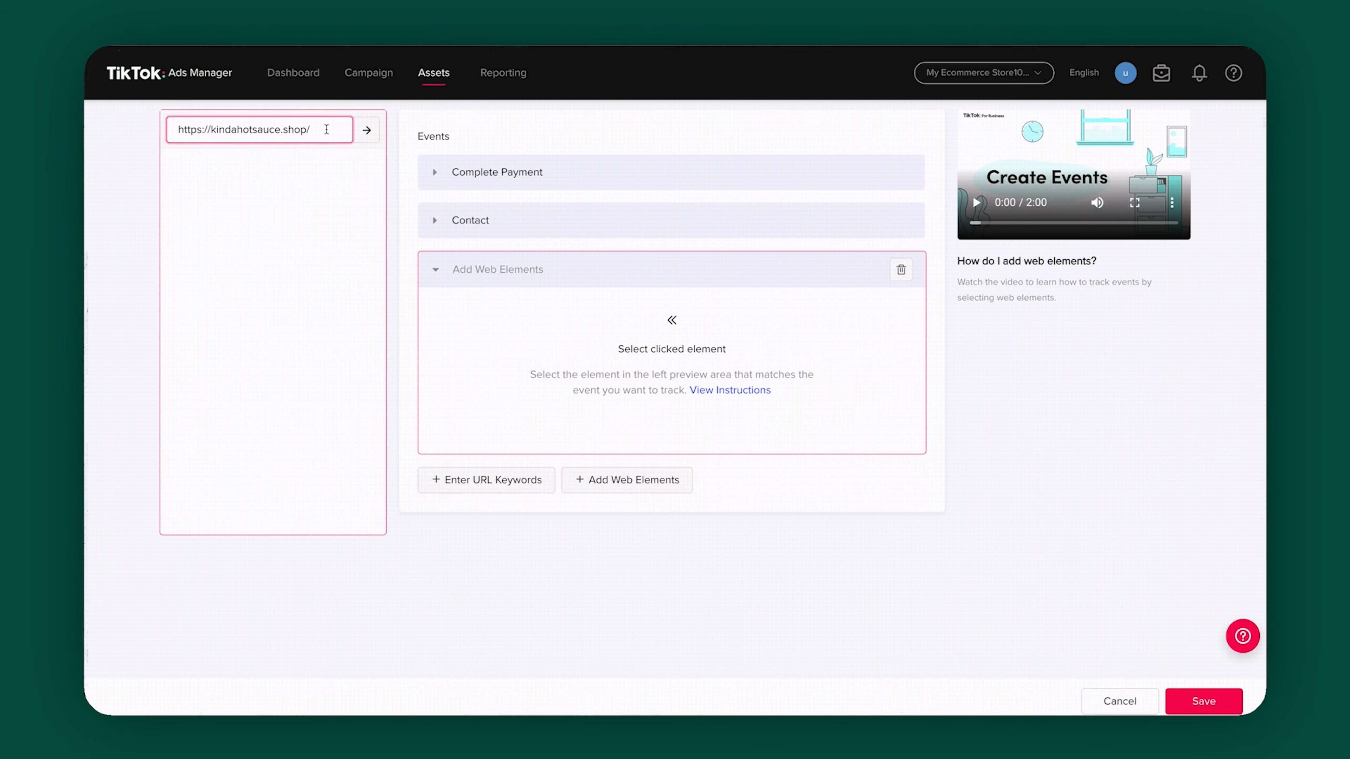
key("Return")
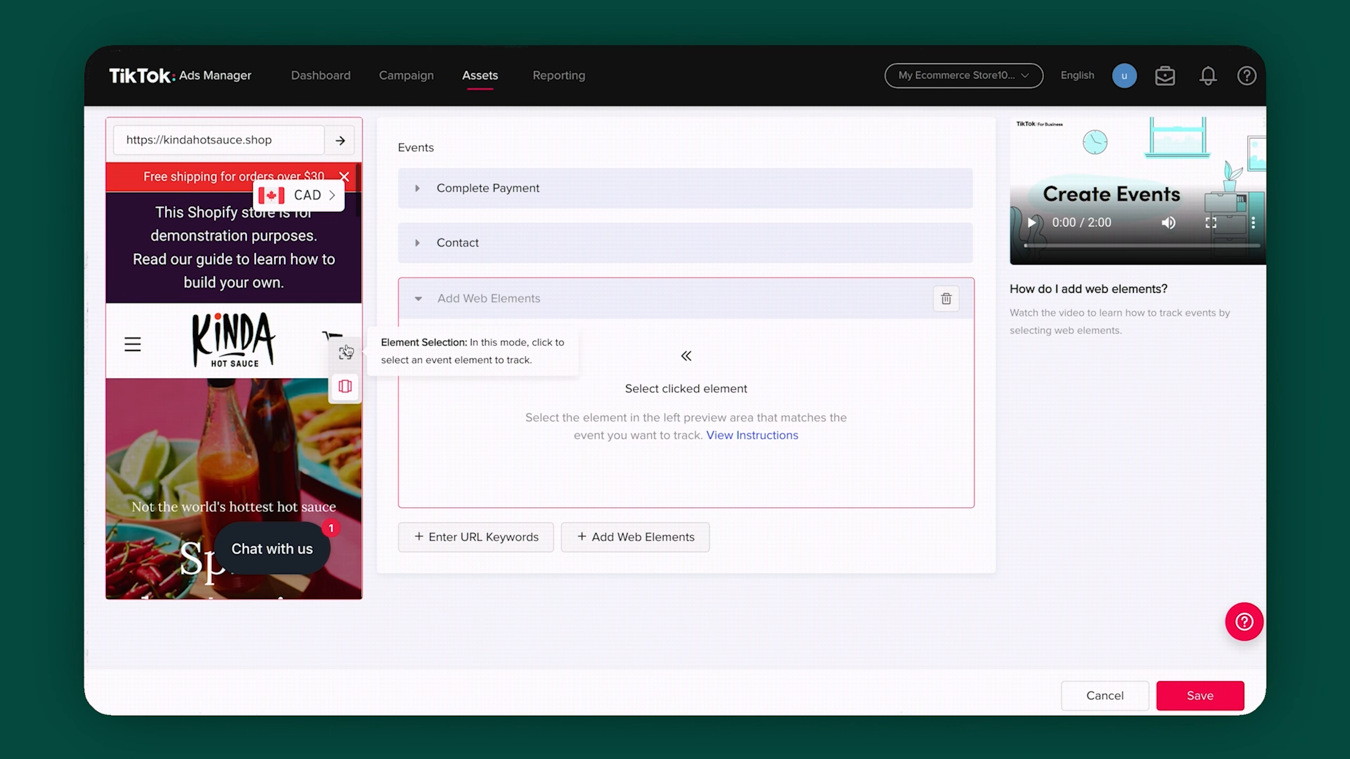
Switch the store preview from element selection to page browsing and look through the homepage.
scroll(254, 446, "down", 3)
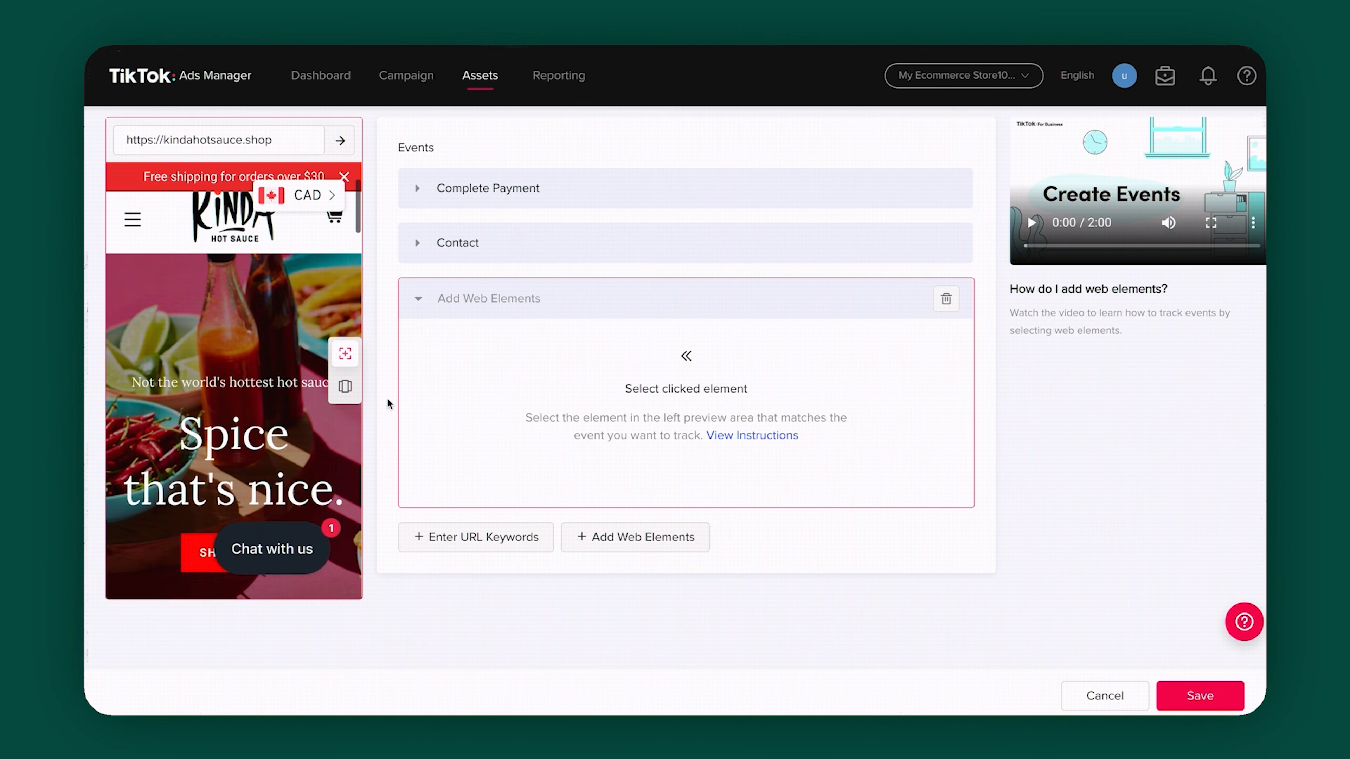
left_click(345, 388)
scroll(253, 366, "up", 3)
scroll(253, 366, "down", 3)
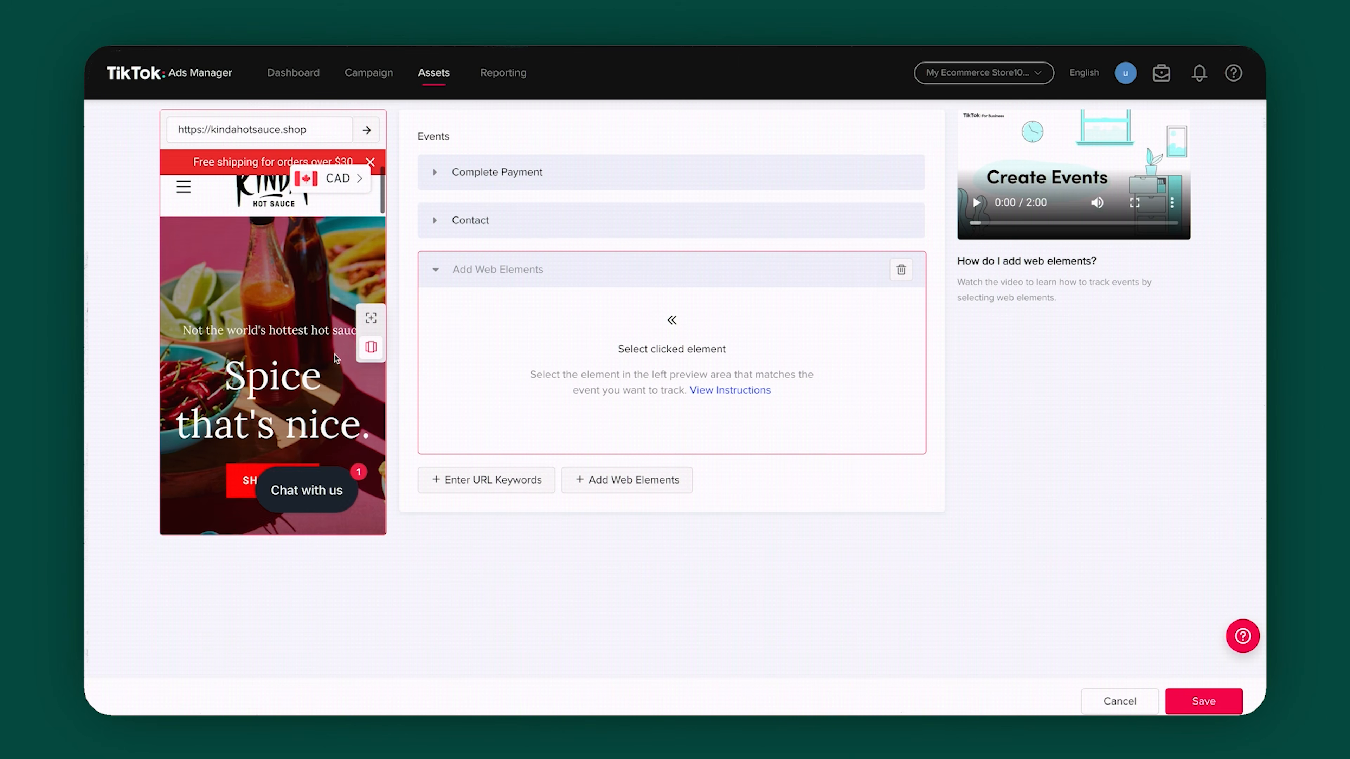
Return the store preview to element selection and add the homepage's "Spice that's nice." heading as the tracked element.
scroll(336, 359, "down", 3)
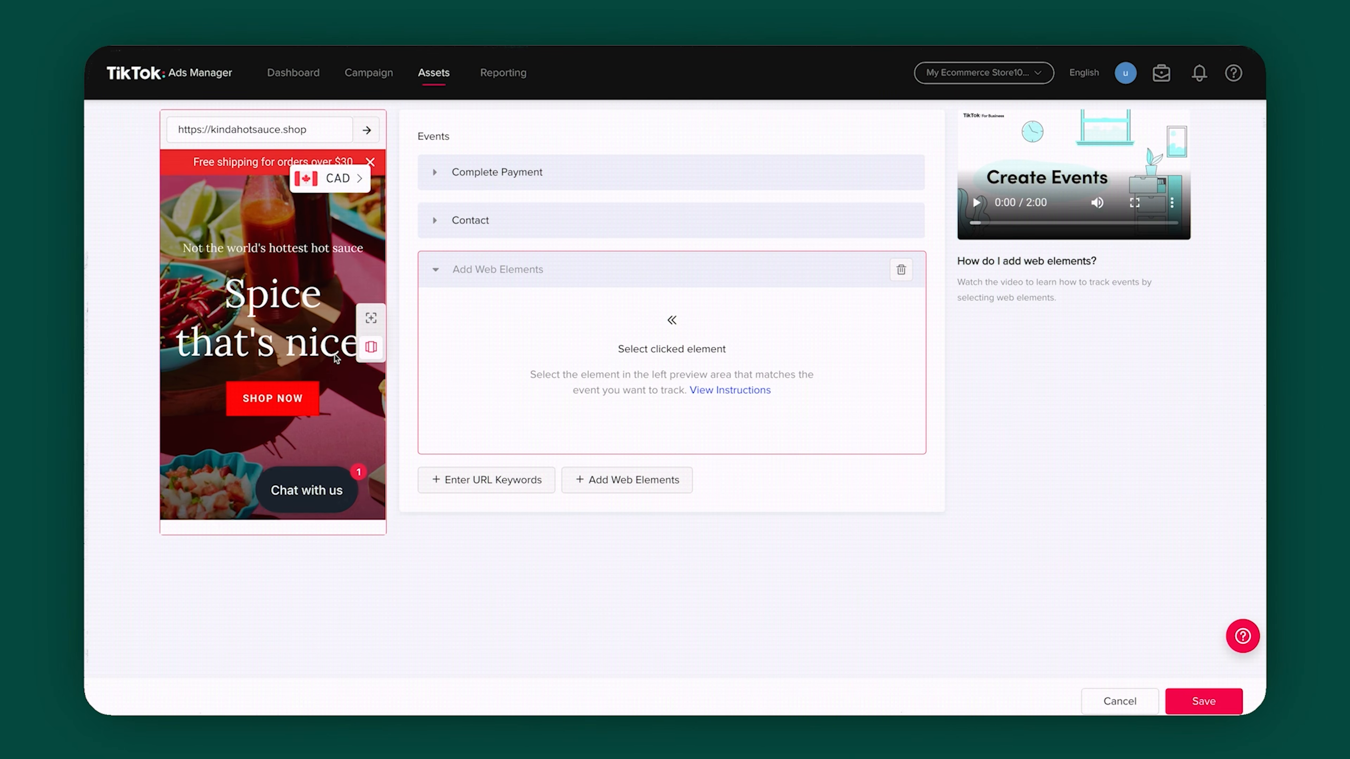
left_click(371, 321)
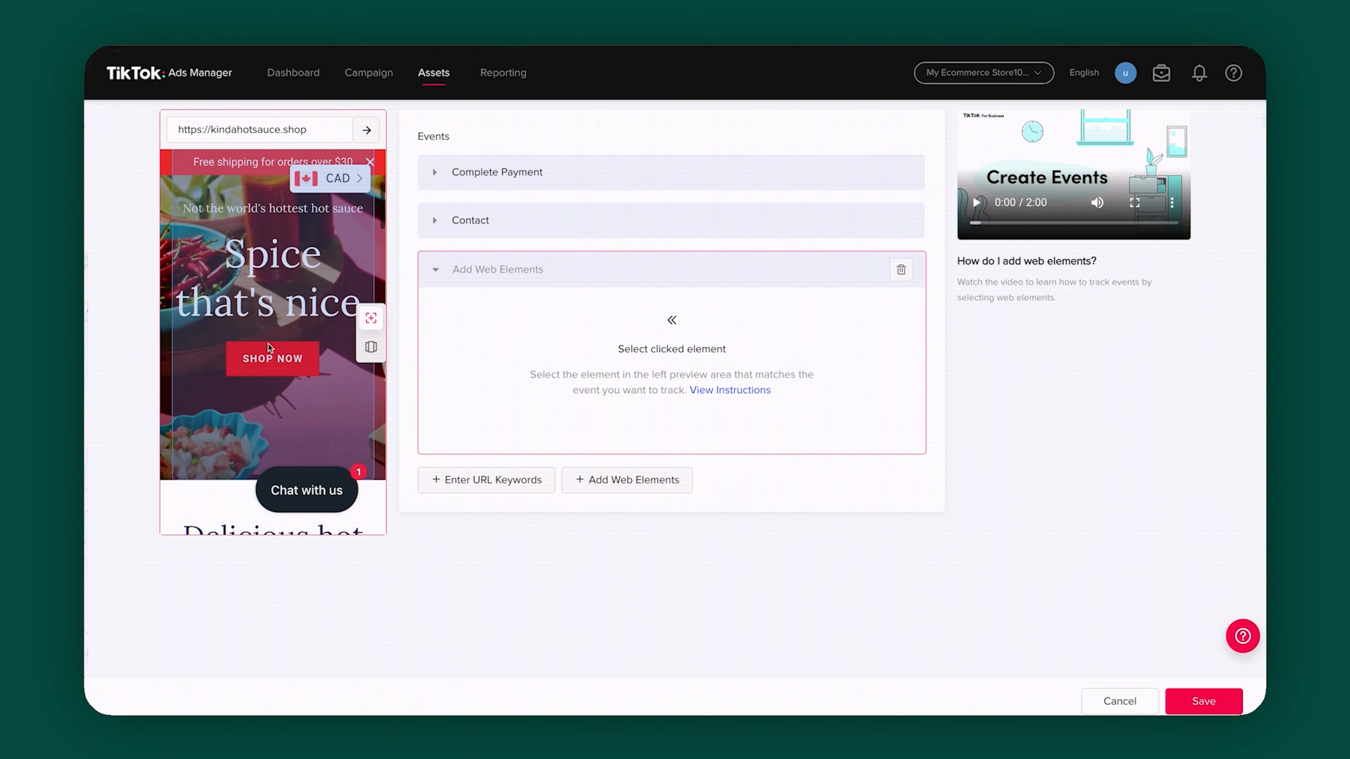
left_click(305, 376)
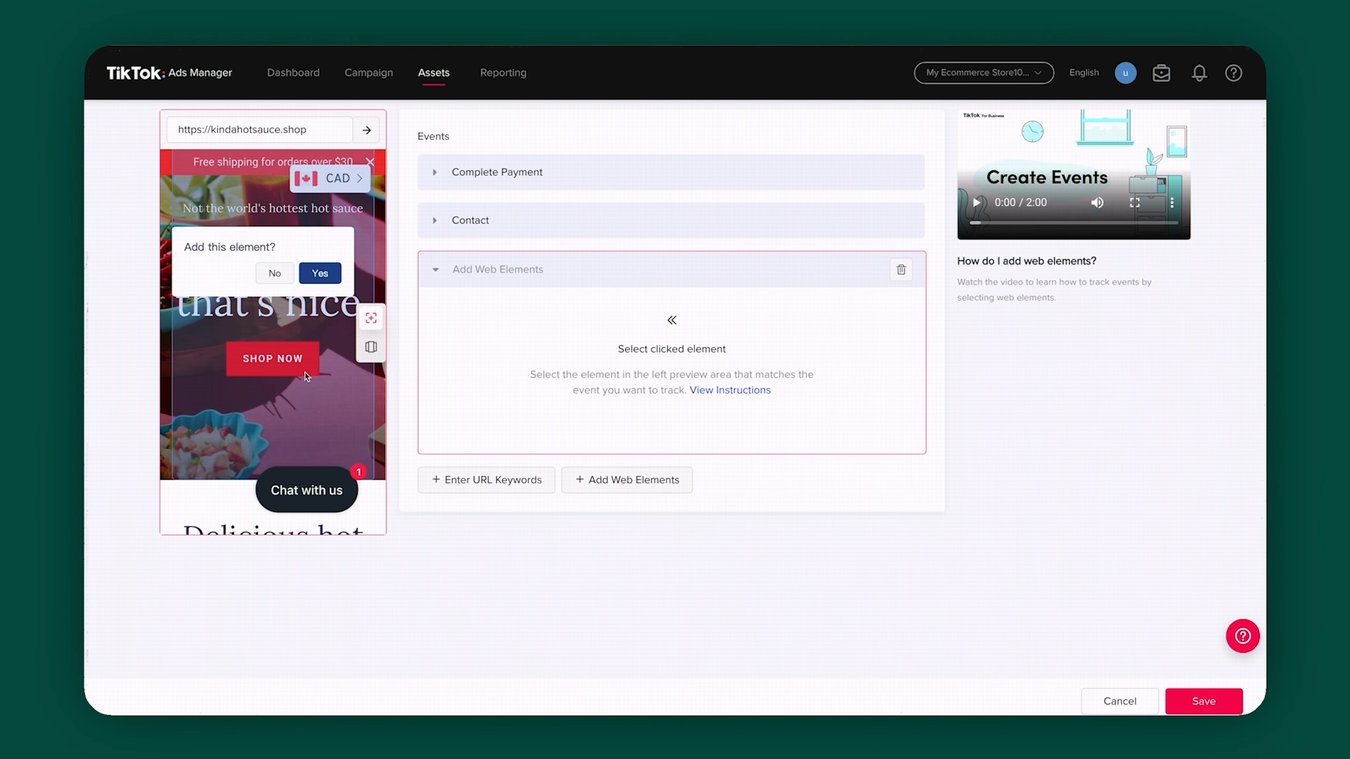
left_click(320, 275)
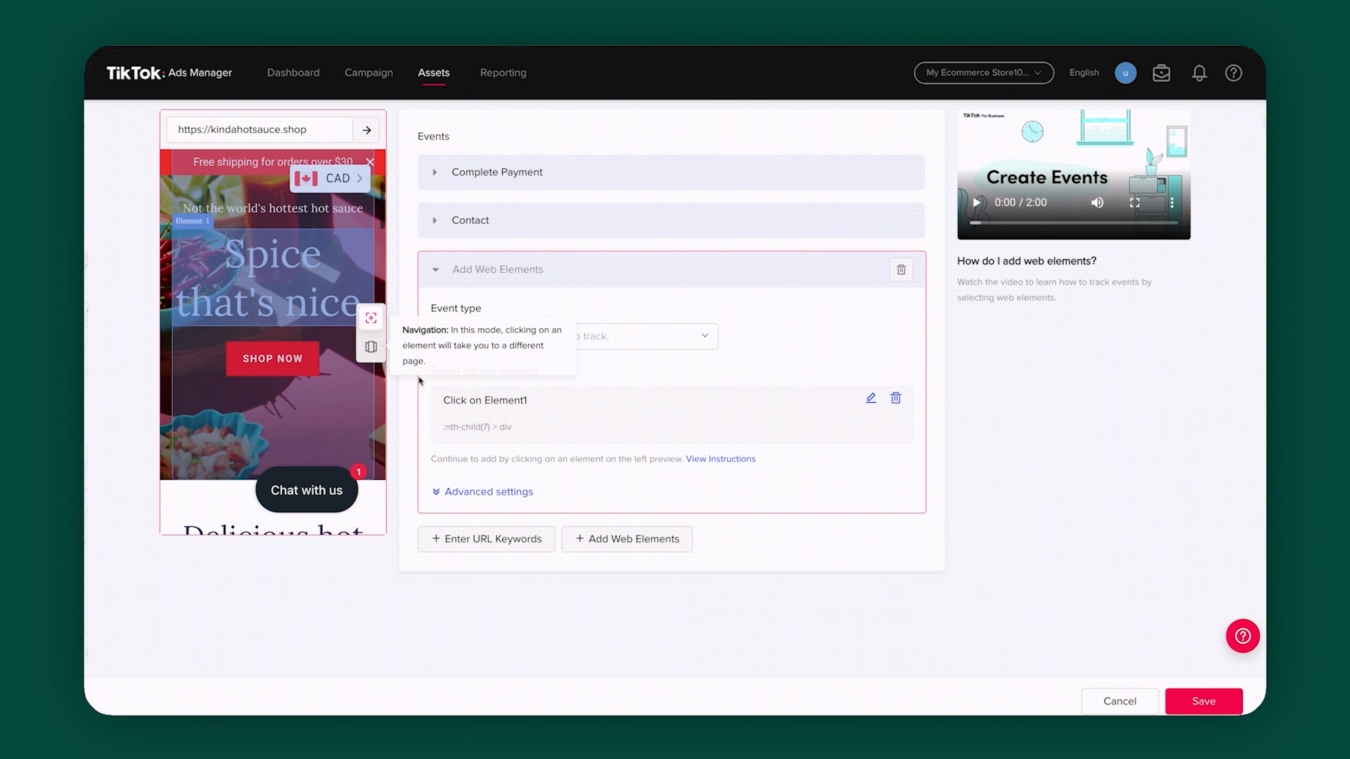
Set the web element event's type to Click Button and enter "shop now" as its event alias.
left_click(558, 338)
scroll(557, 425, "down", 3)
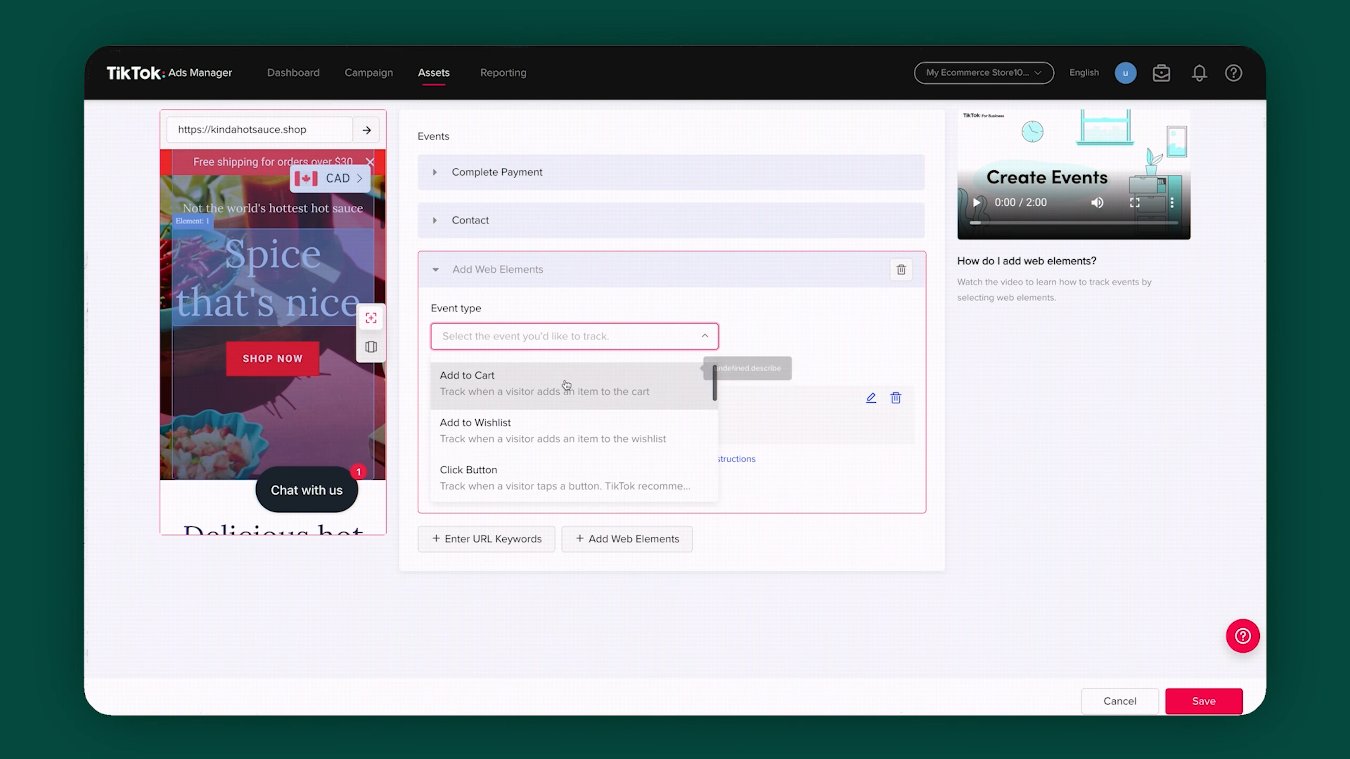
left_click(563, 443)
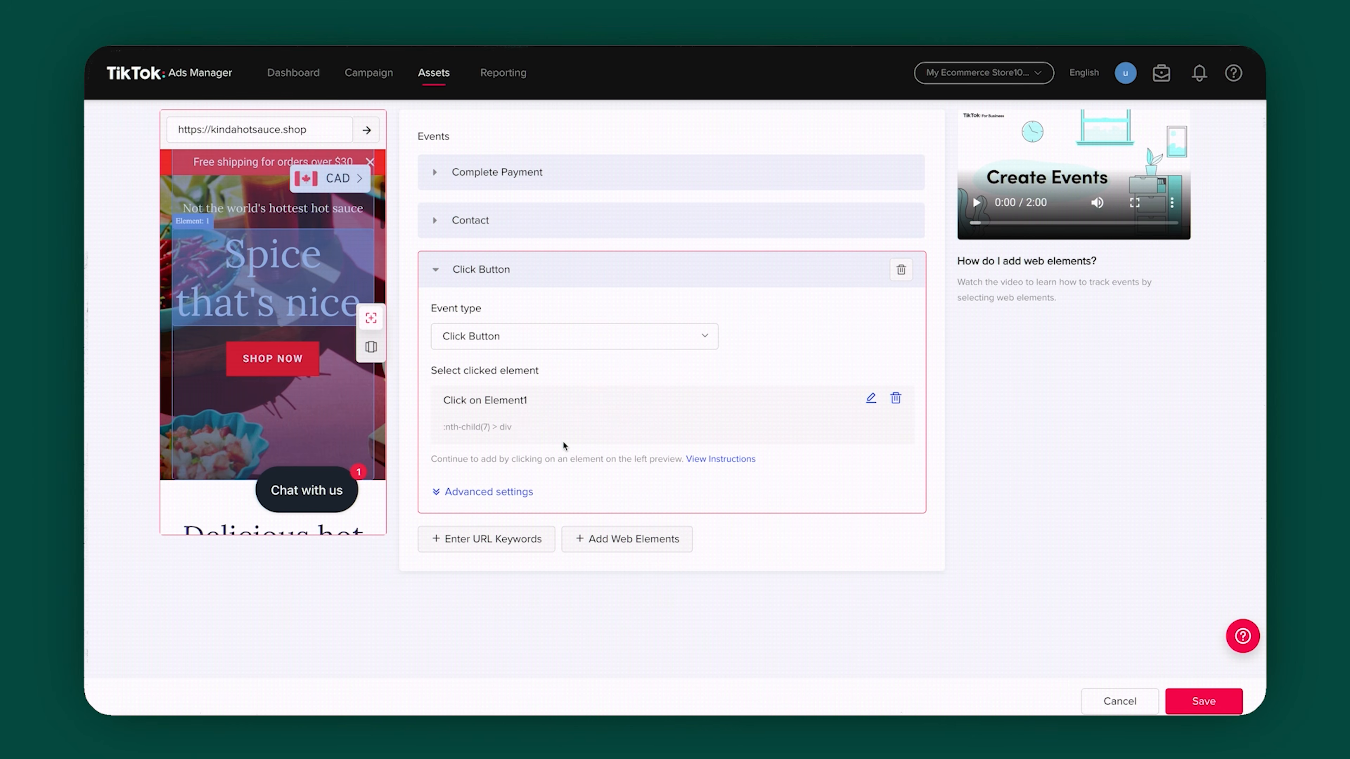
left_click(510, 494)
left_click(551, 553)
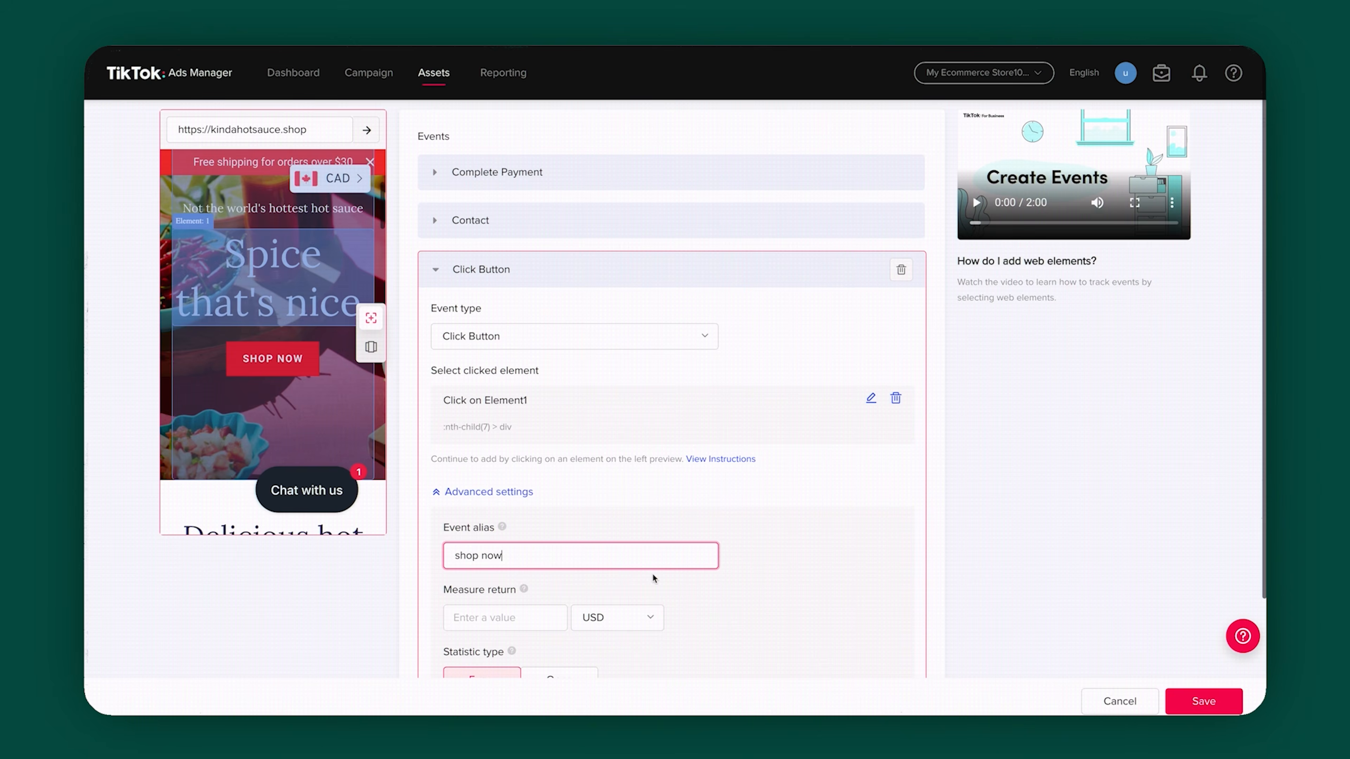
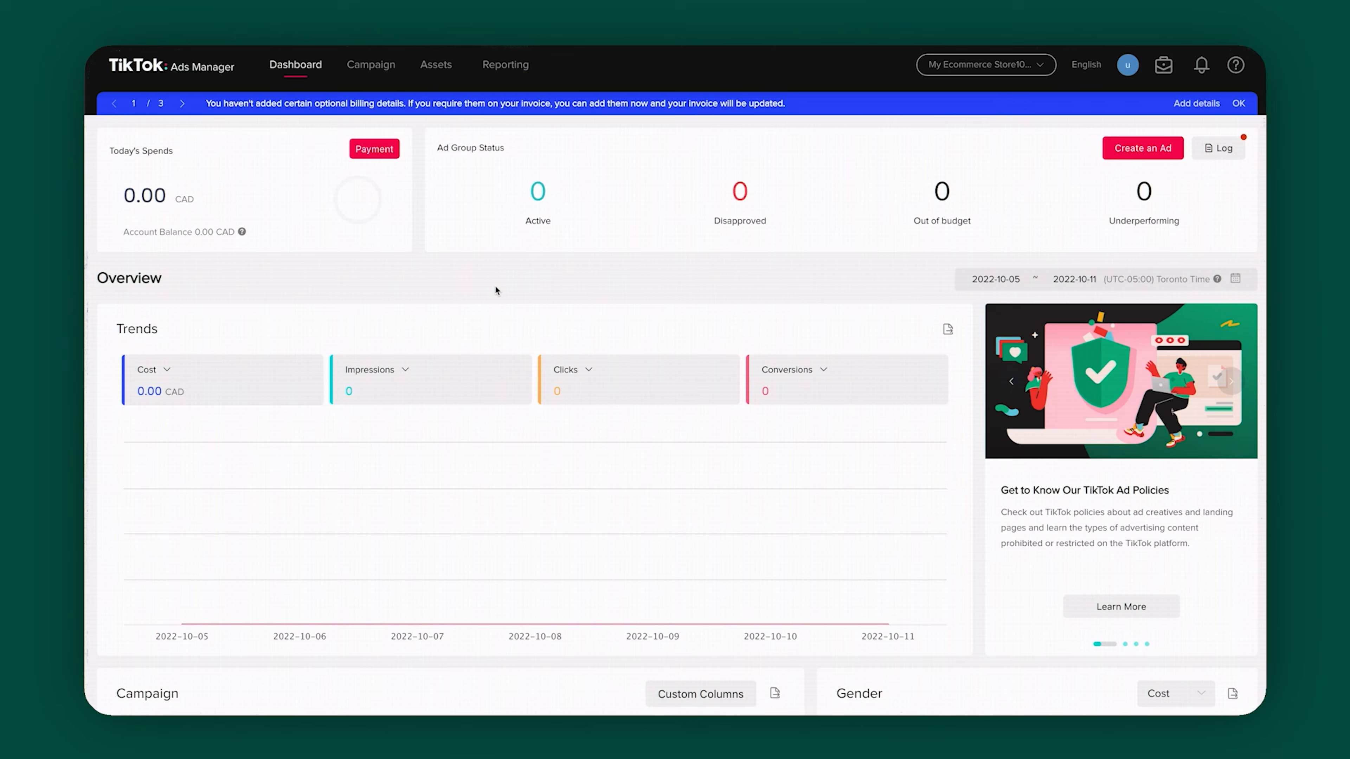
Start a new campaign with the Website conversions objective and name it "Spring / Summer Water Bottle Collection".
left_click(385, 65)
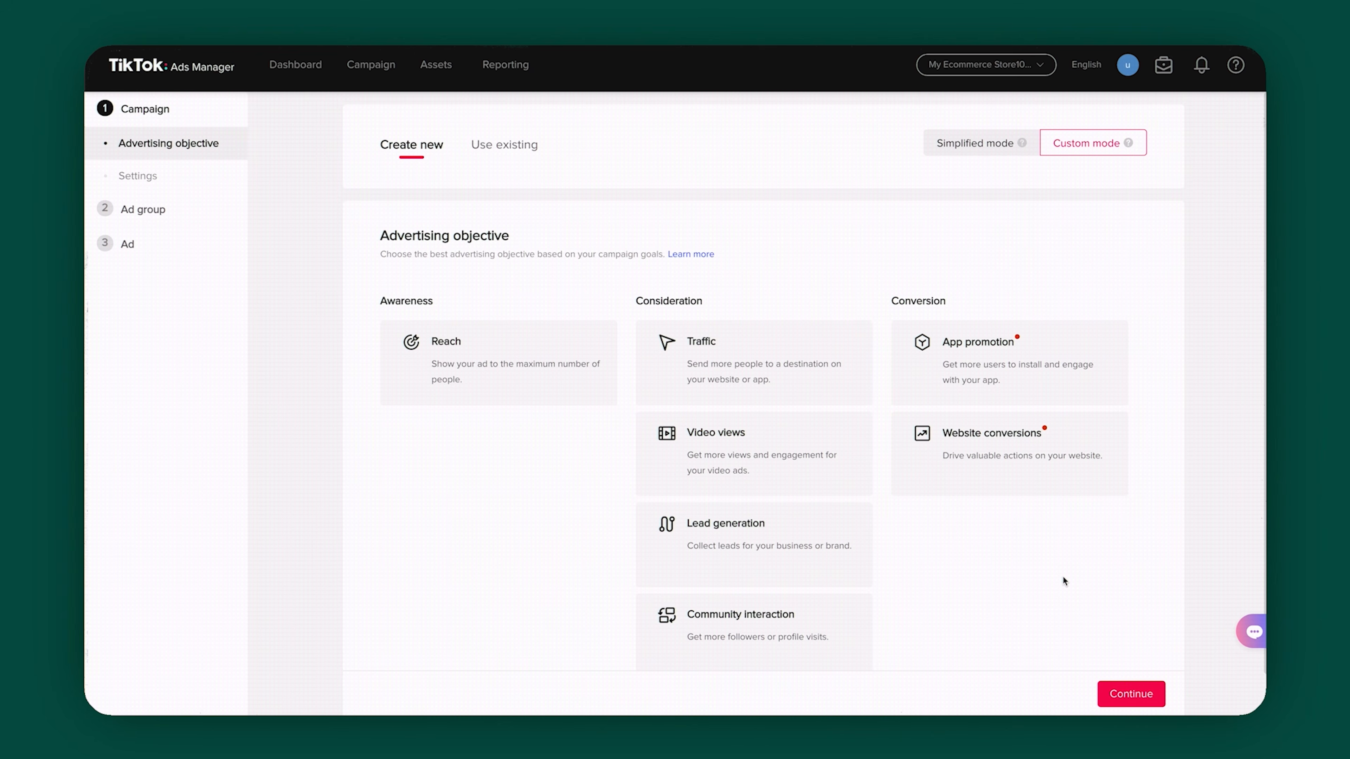
left_click(1009, 483)
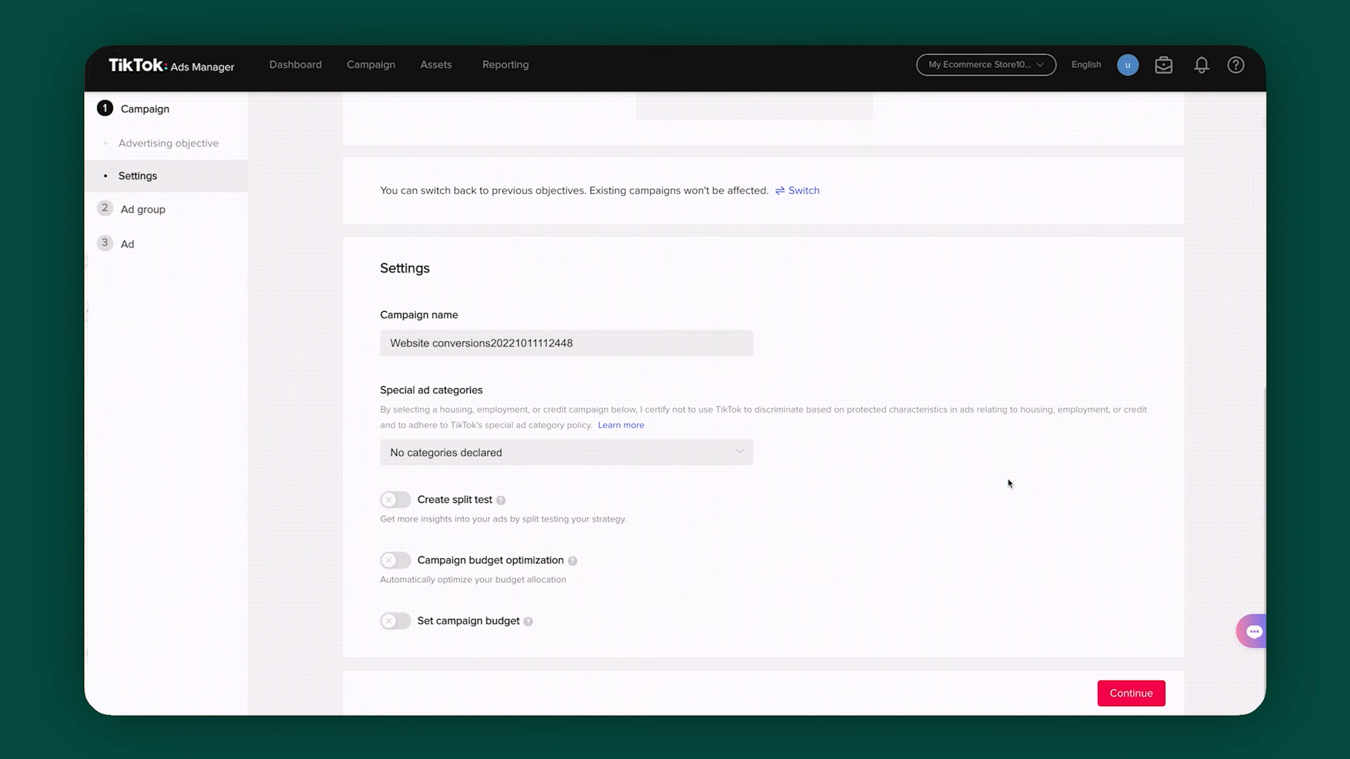
left_click(683, 346)
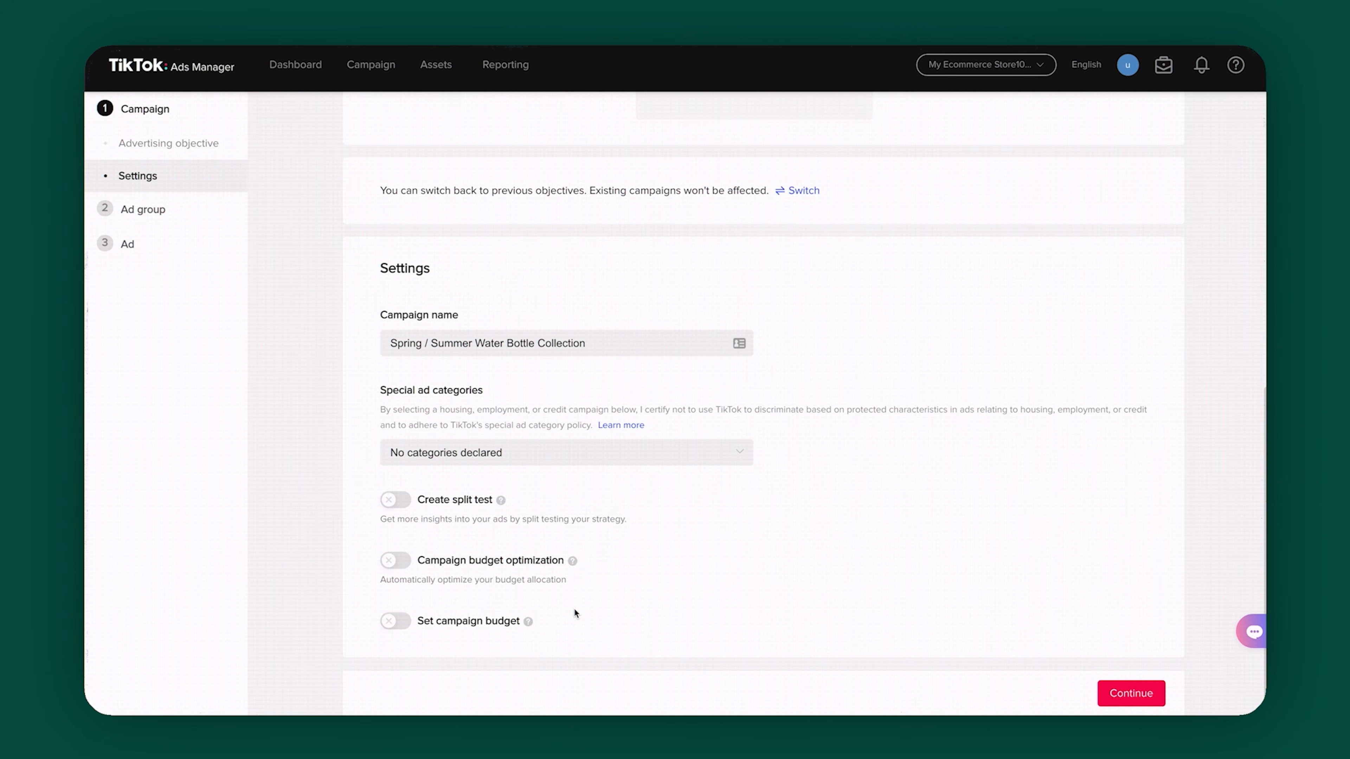
Turn on campaign budget optimization, review its budget, bid strategy and delivery settings, and turn it off again.
left_click(407, 562)
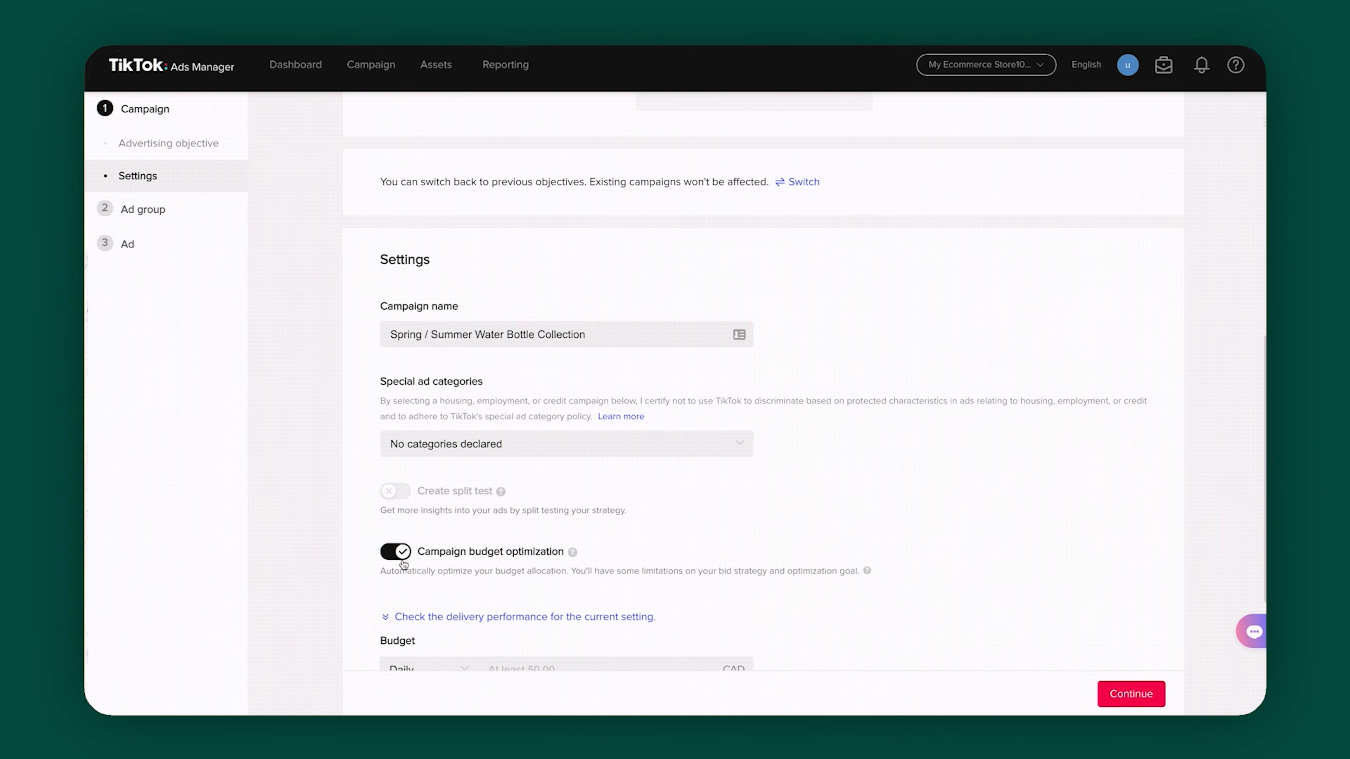
scroll(404, 564, "down", 4)
scroll(403, 561, "down", 1)
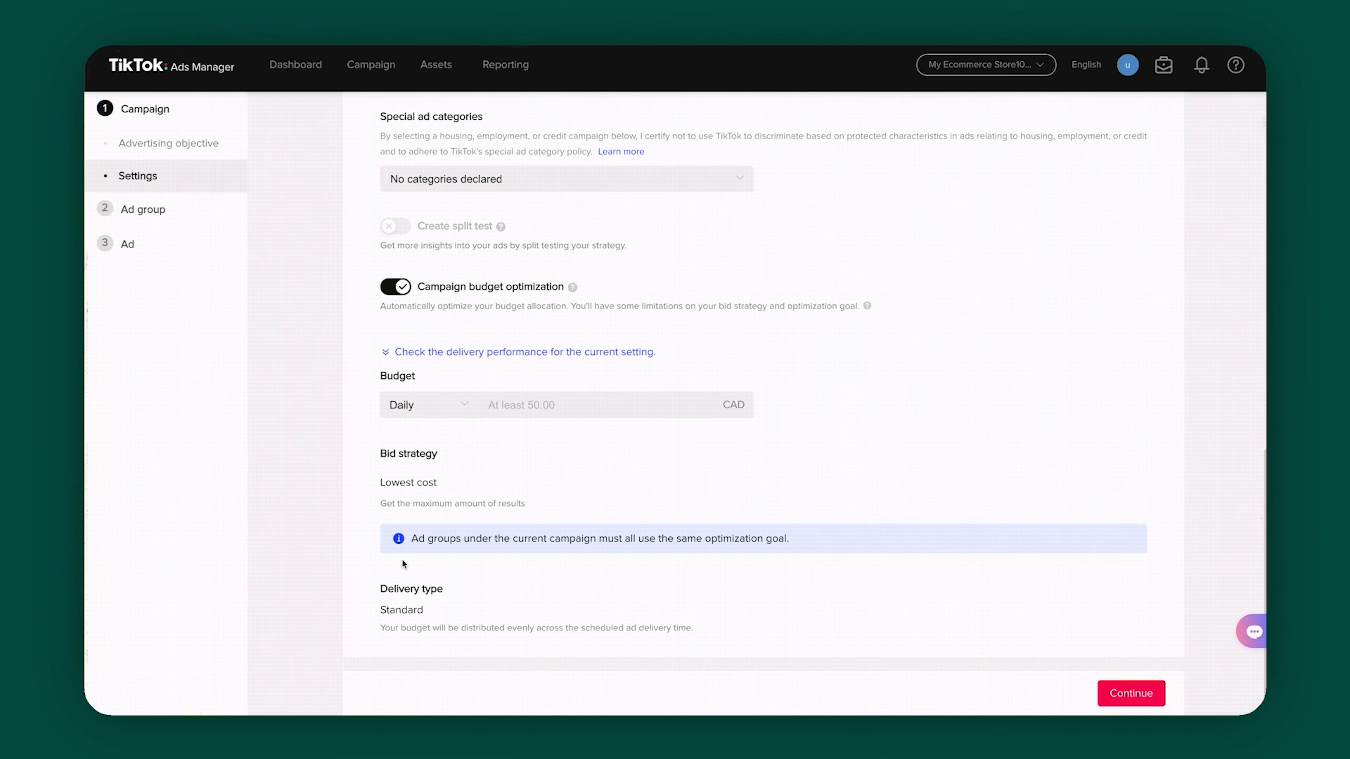
left_click(398, 288)
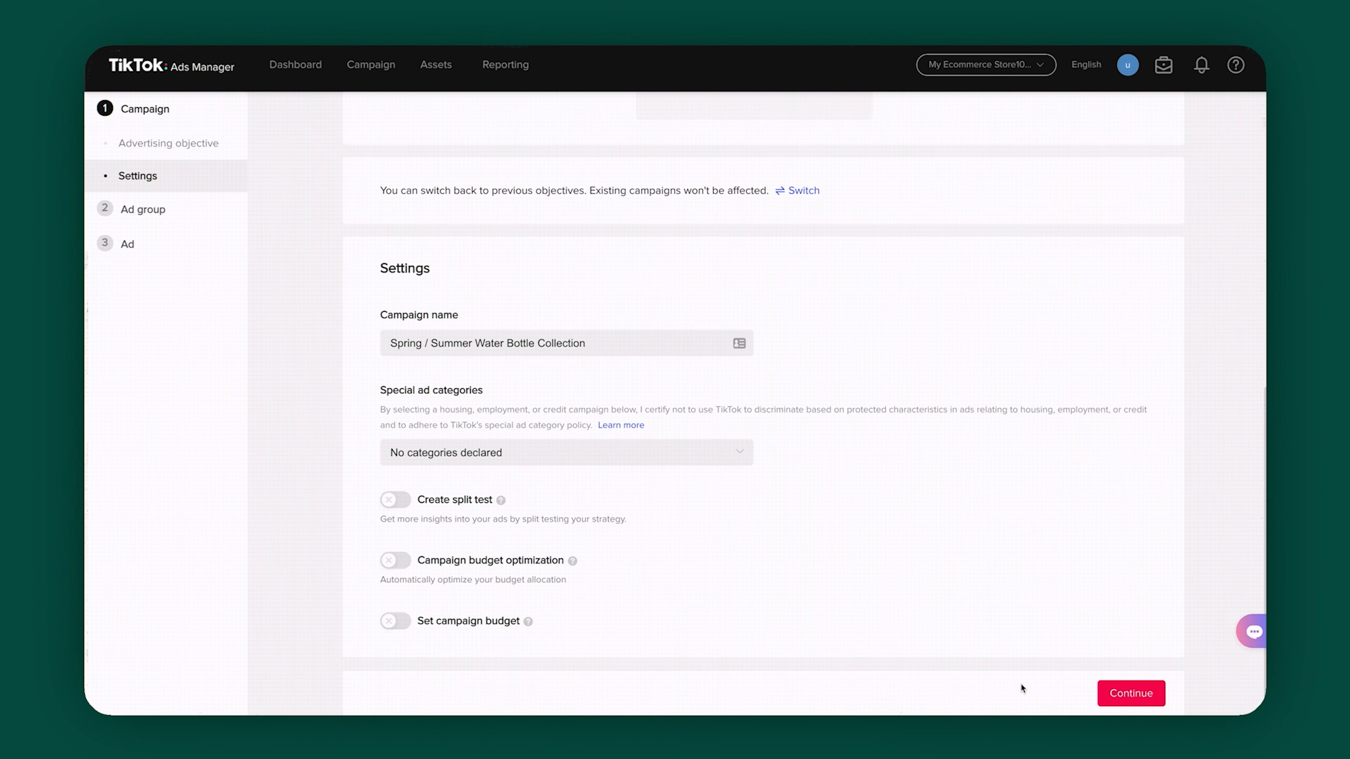
Continue to the ad group, name it "Cold Audience US Female" and select Ecobottles as its TikTok Pixel.
left_click(1130, 692)
triple_click(601, 200)
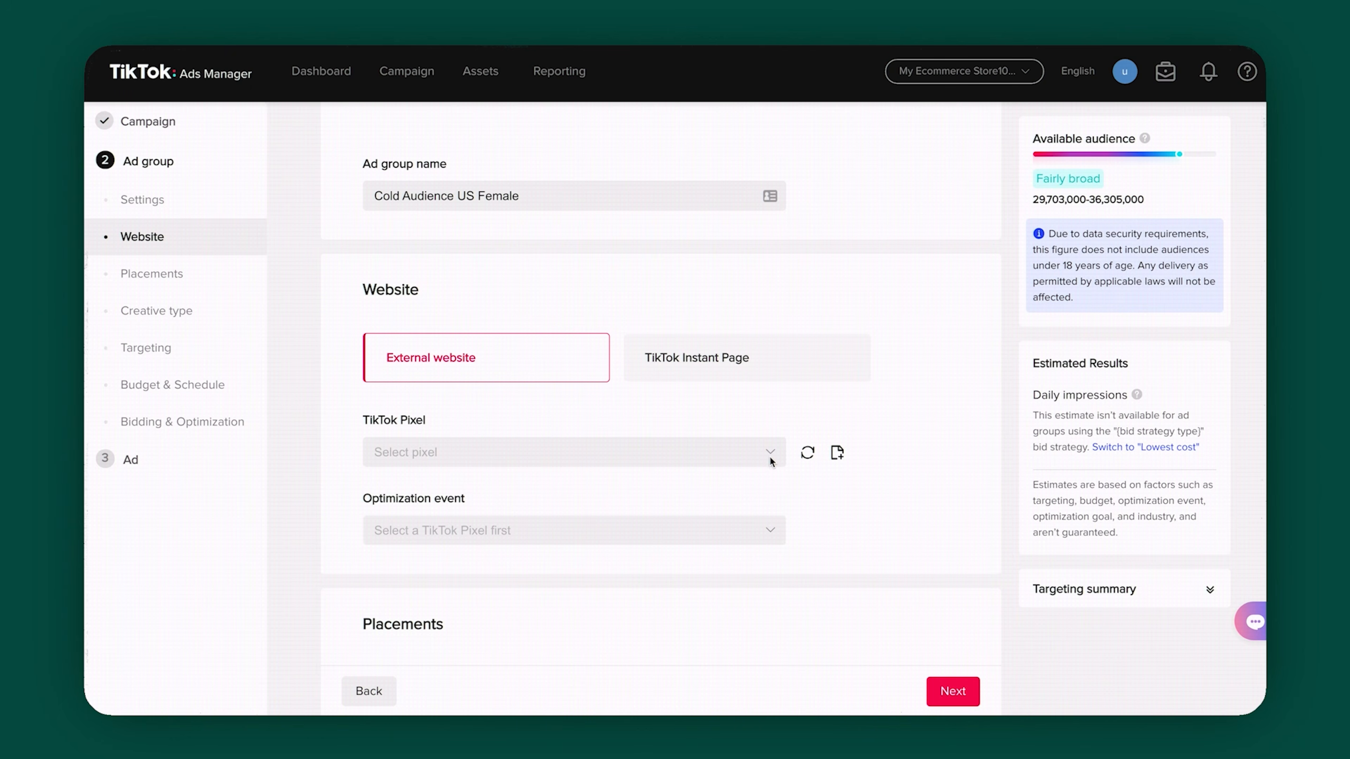
left_click(769, 452)
left_click(743, 512)
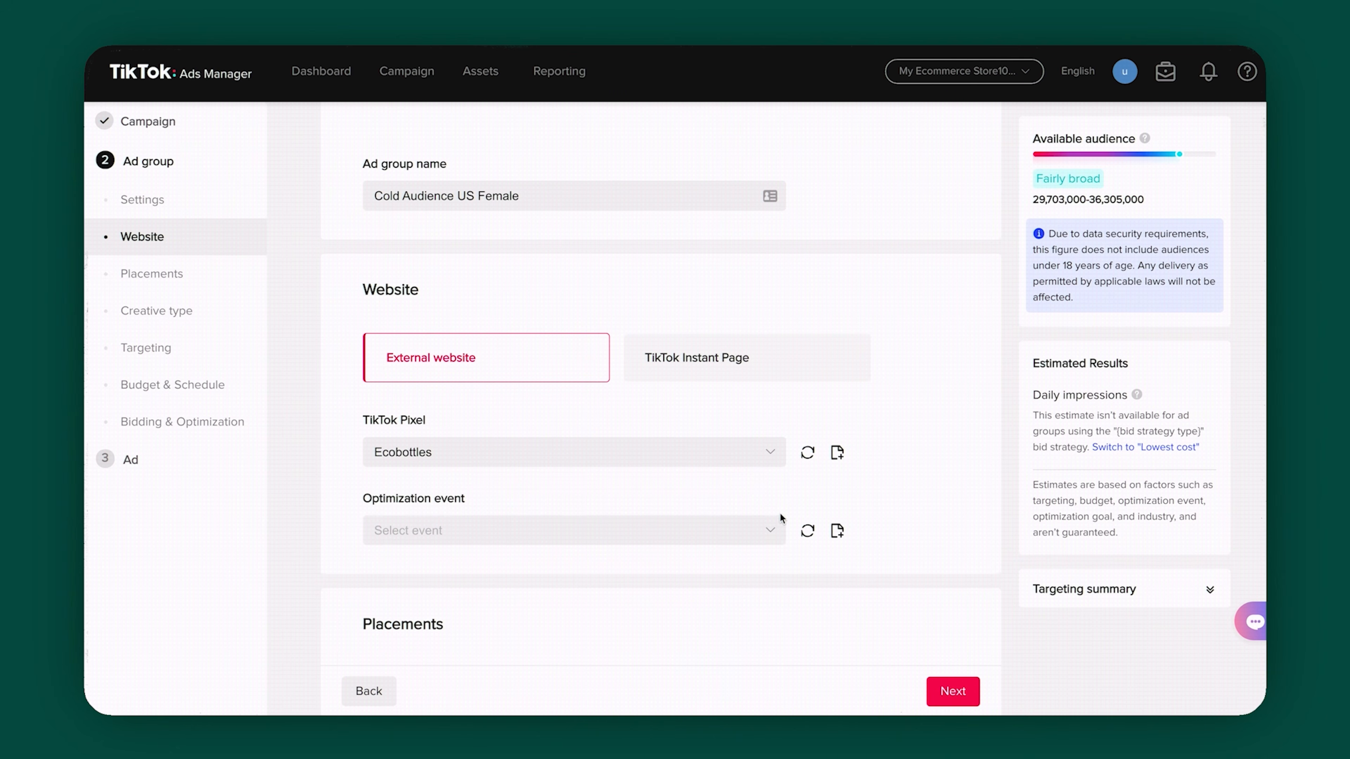
Choose an optimization event for the ad group from the Ecobottles pixel's events.
left_click(757, 528)
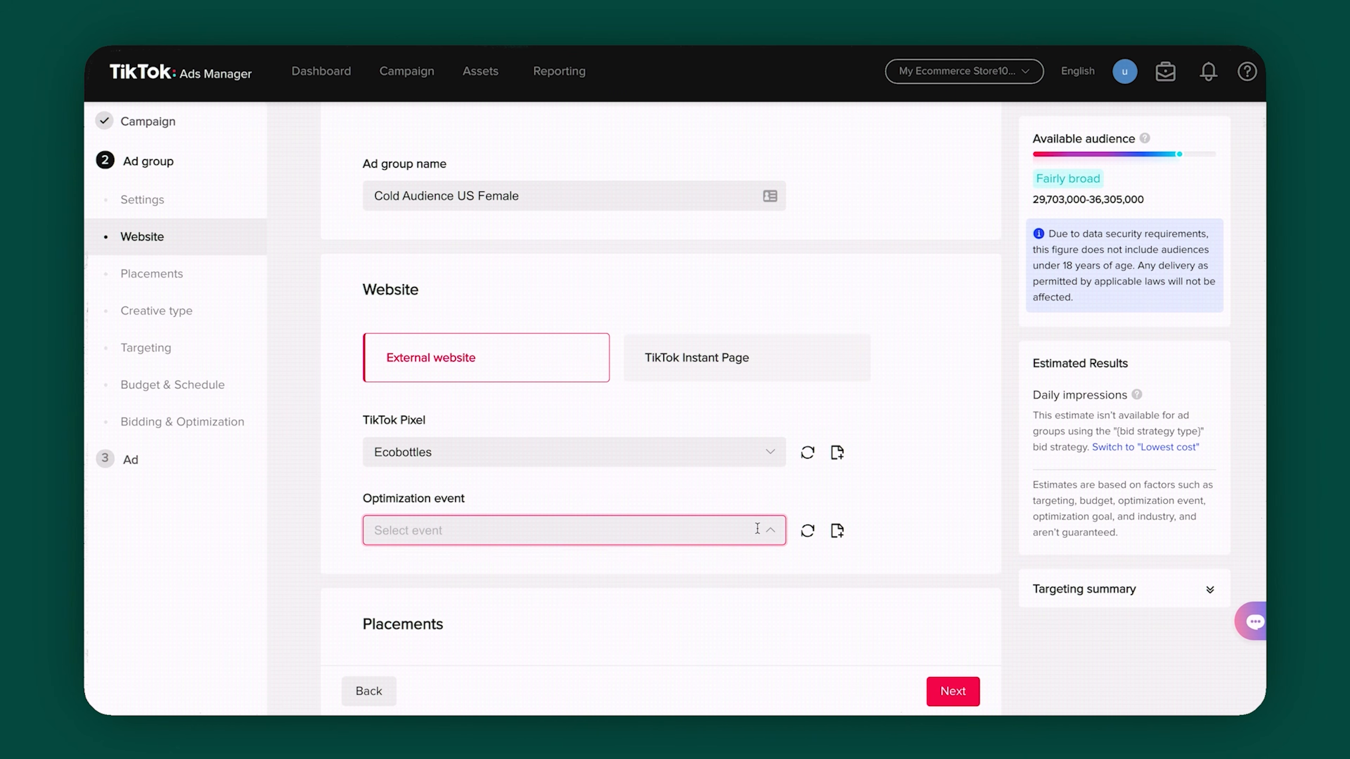
scroll(722, 552, "down", 3)
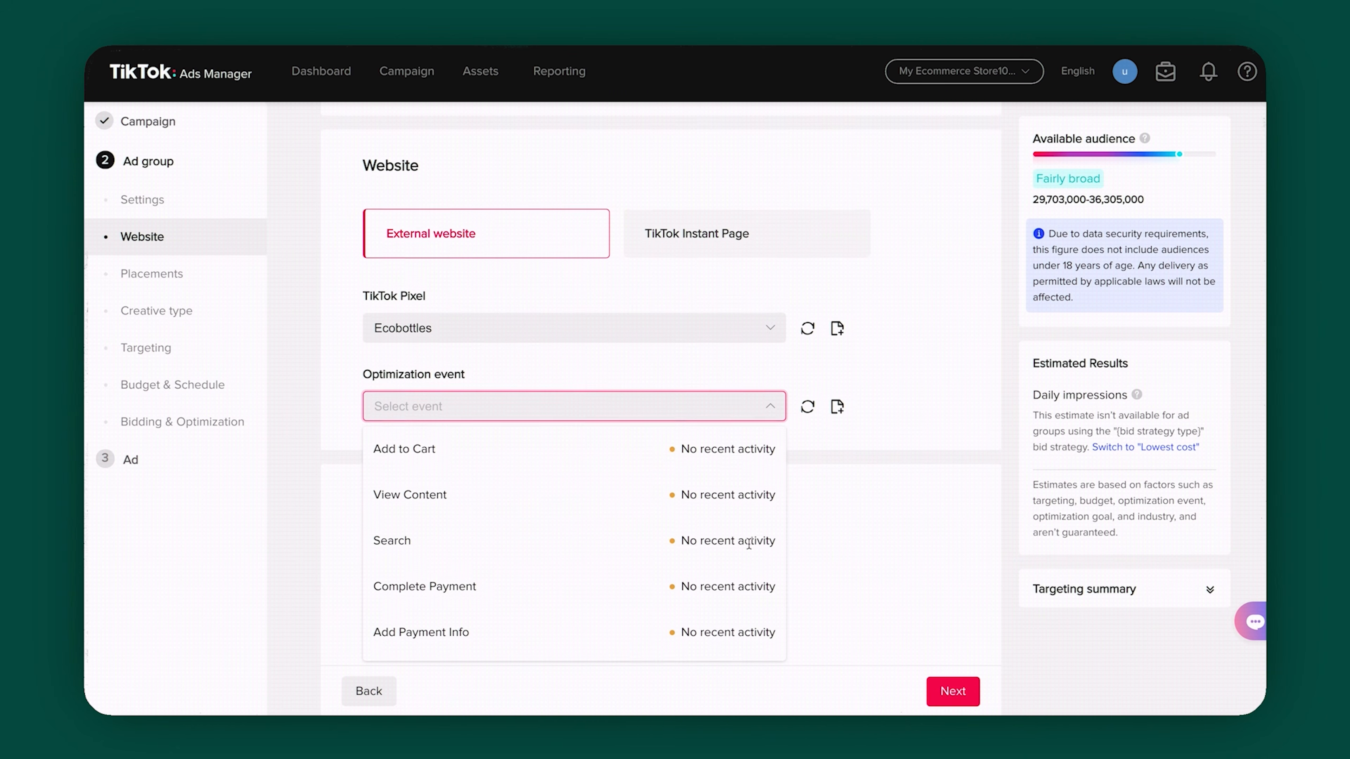
left_click(696, 567)
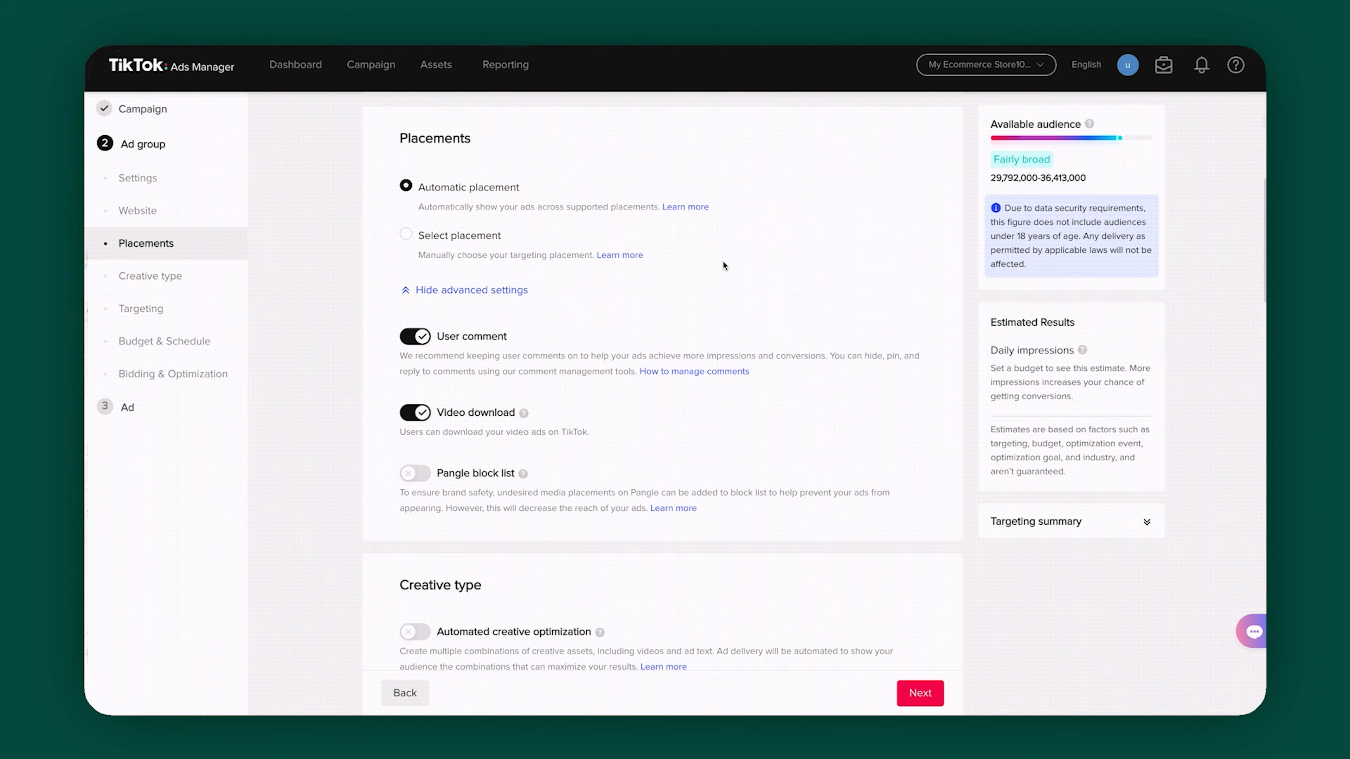
Switch the ad group to manual placement and exclude News feed app series and Pangle, keeping only TikTok.
left_click(406, 235)
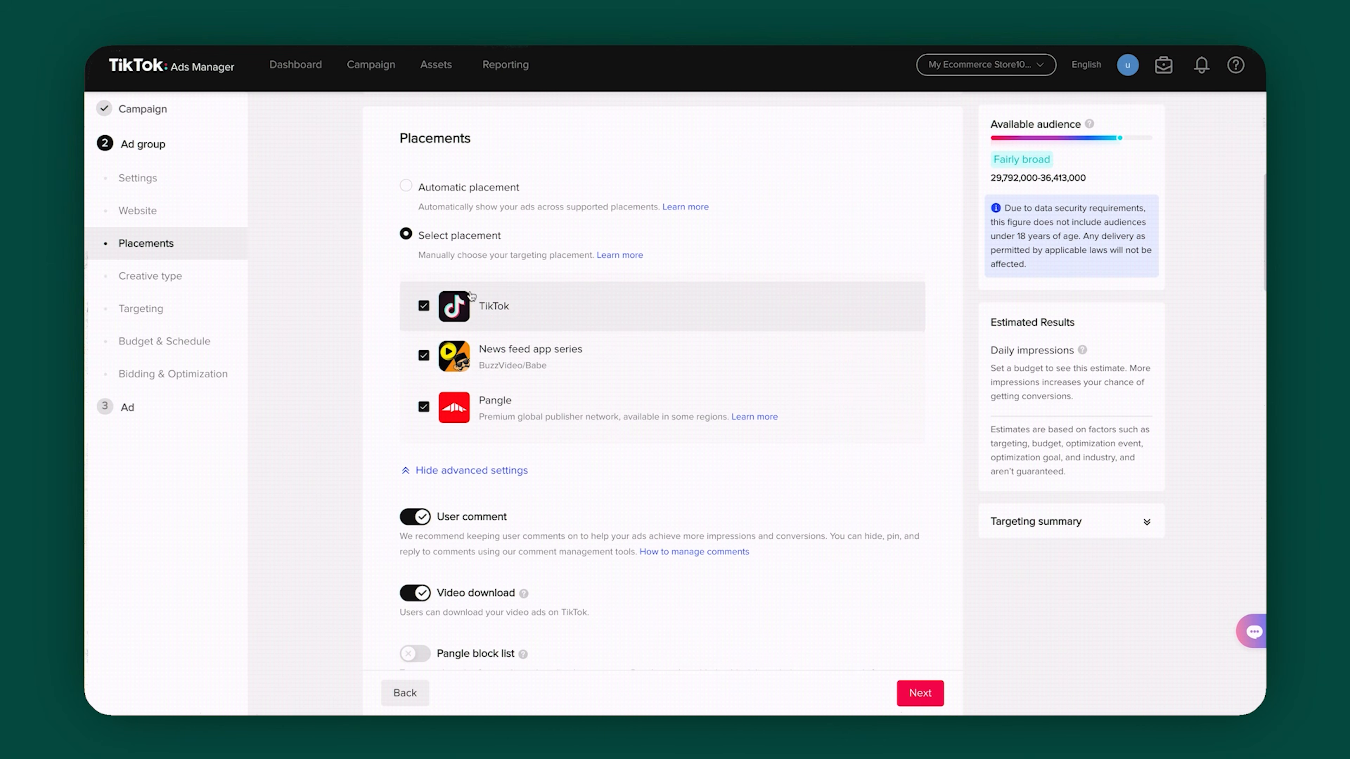
left_click(424, 349)
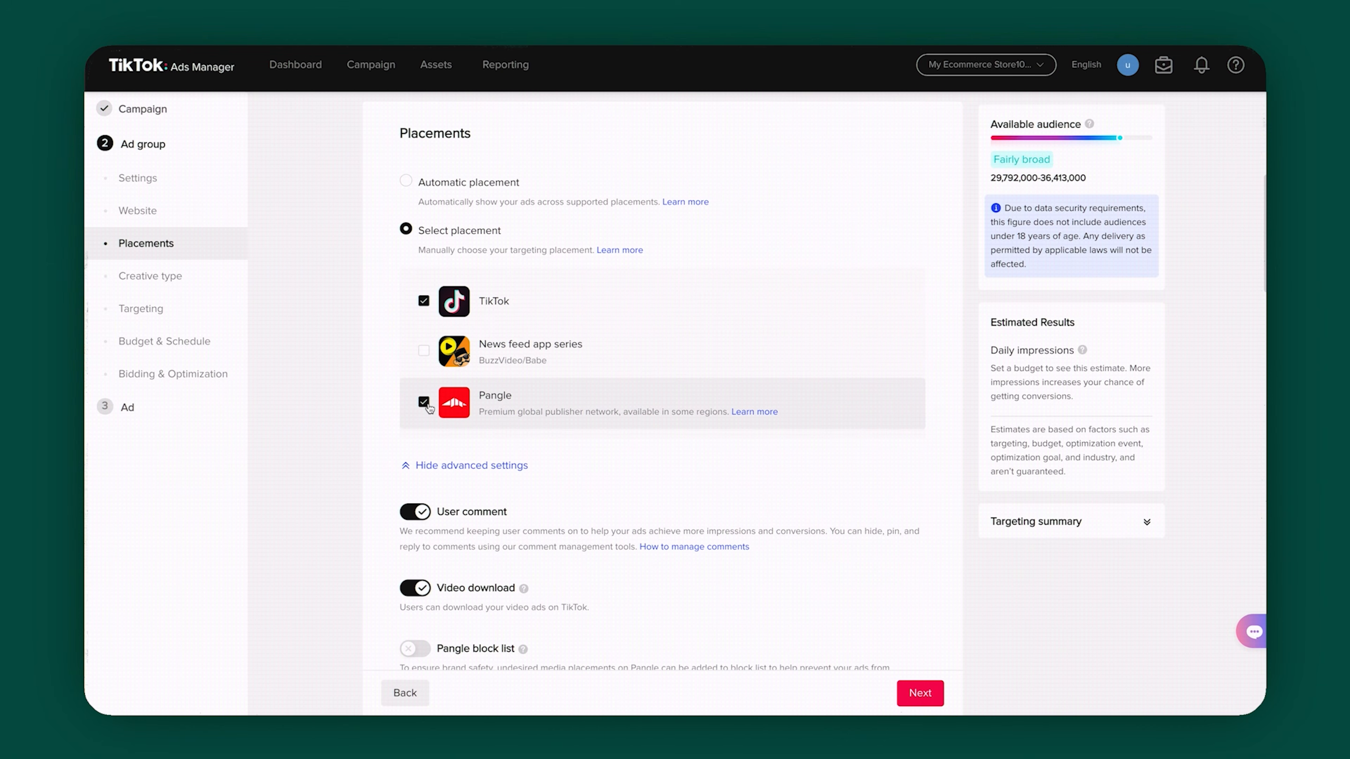
left_click(424, 402)
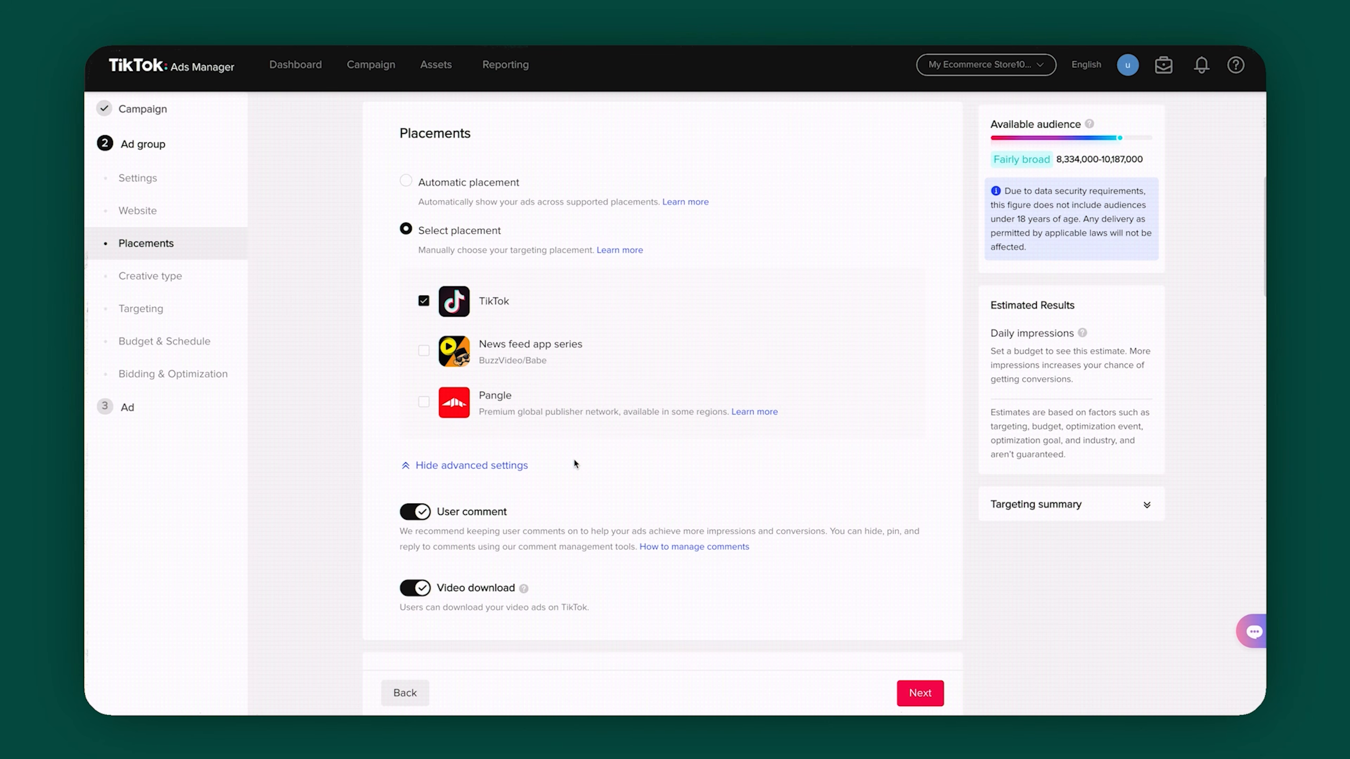
Set the ad group's demographic targeting to English language, female gender and ages 25-34.
scroll(573, 464, "down", 2)
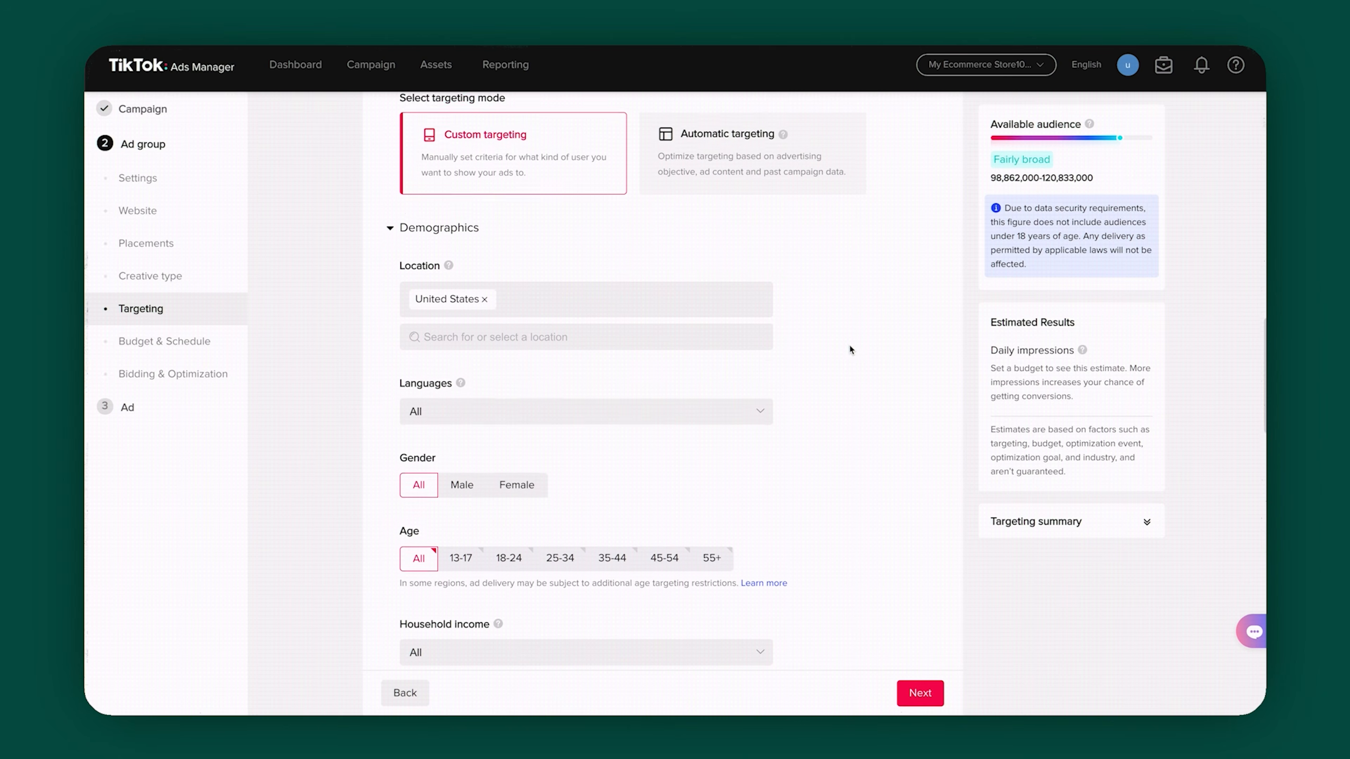
scroll(849, 343, "down", 2)
left_click(723, 356)
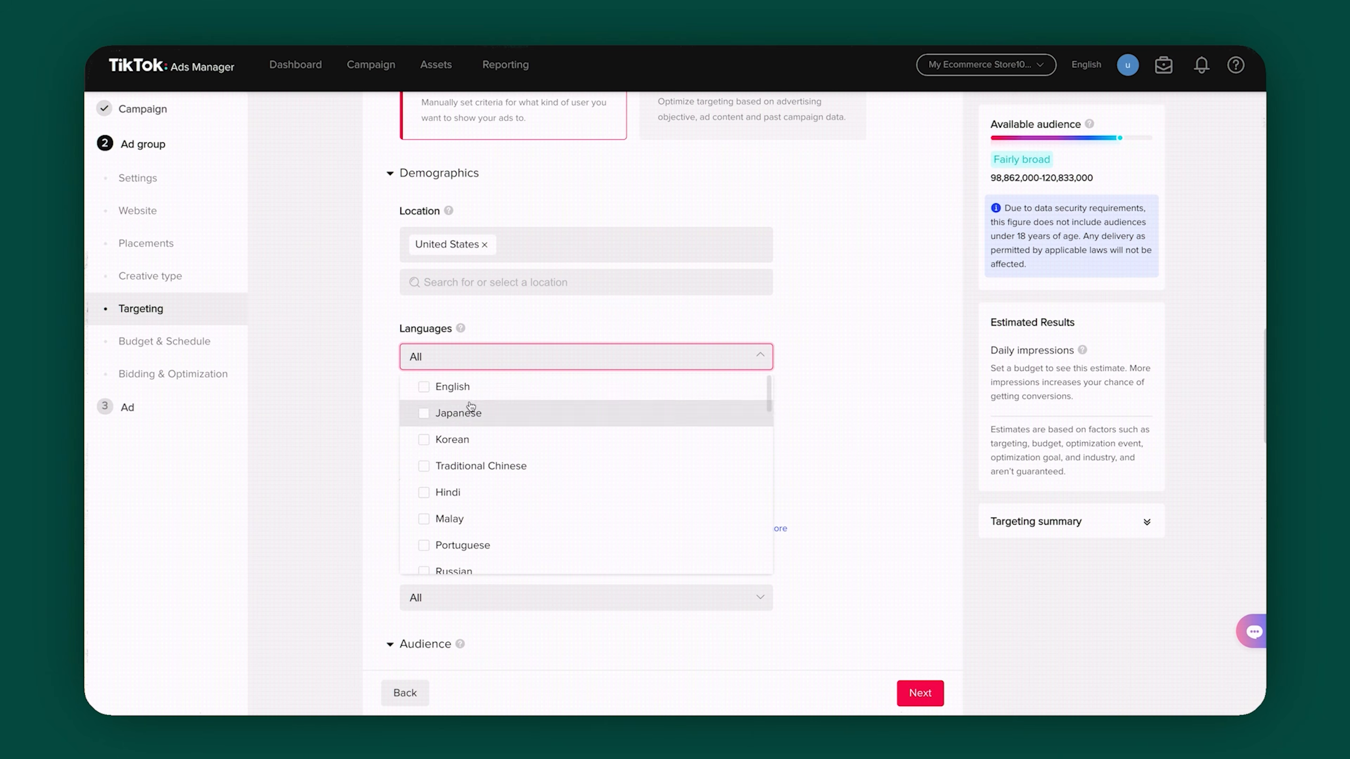
left_click(423, 386)
left_click(835, 422)
scroll(833, 425, "down", 3)
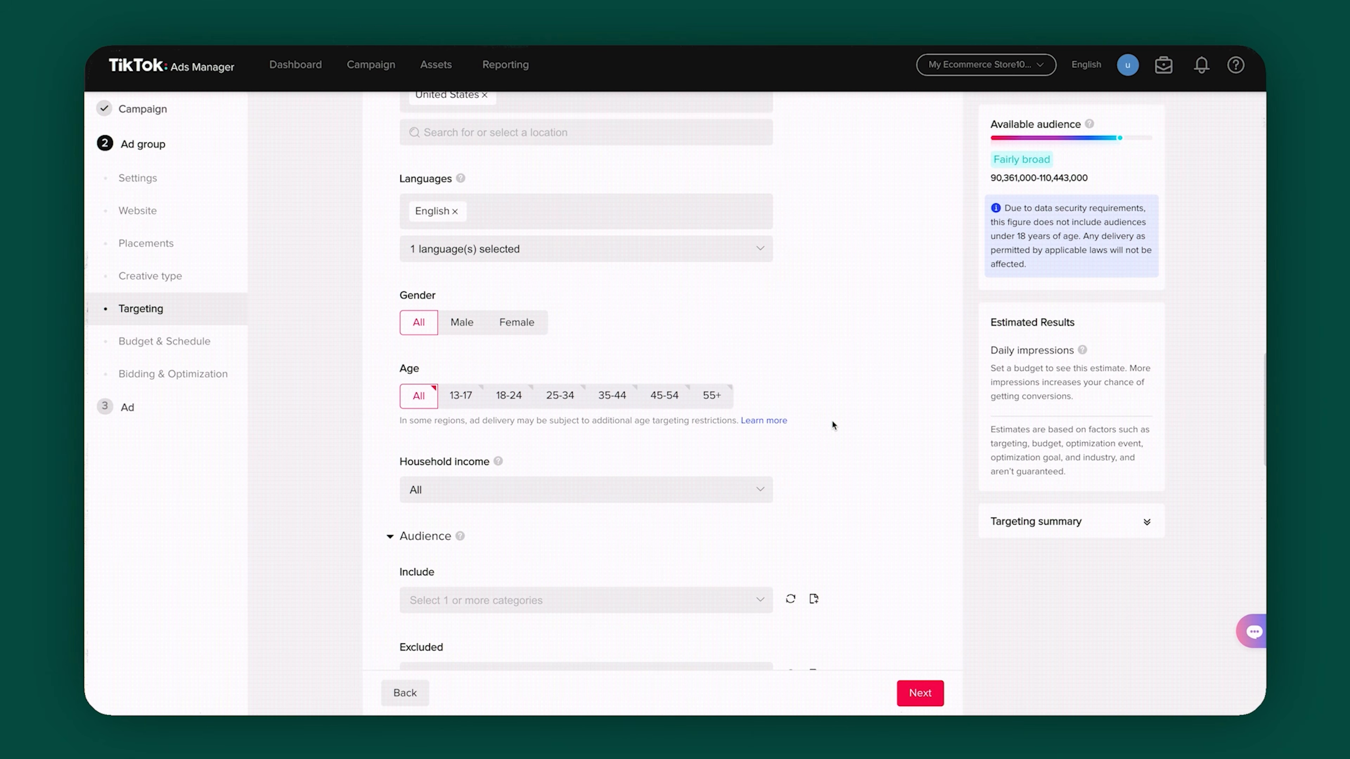
left_click(569, 403)
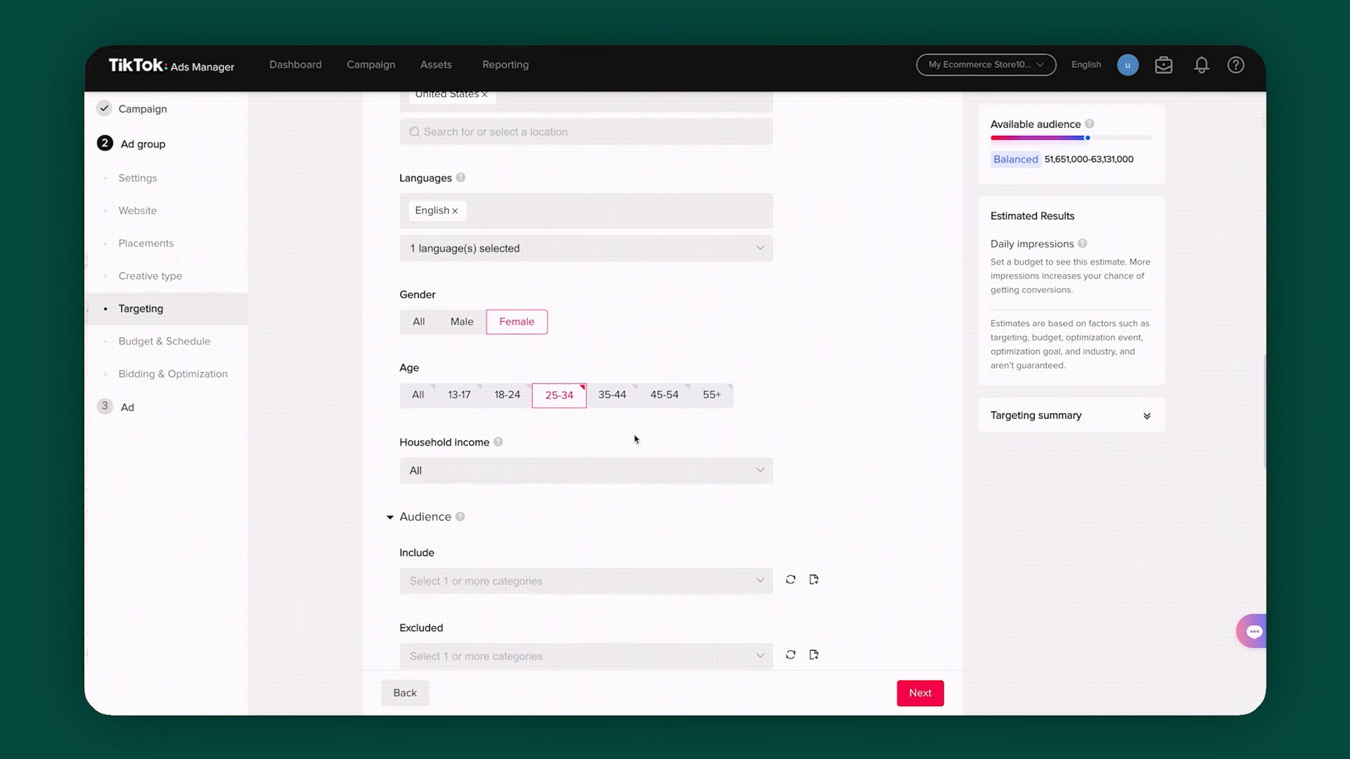
Add Sports & Outdoors as a general interest in the ad group's interest targeting.
scroll(634, 433, "down", 8)
left_click(573, 470)
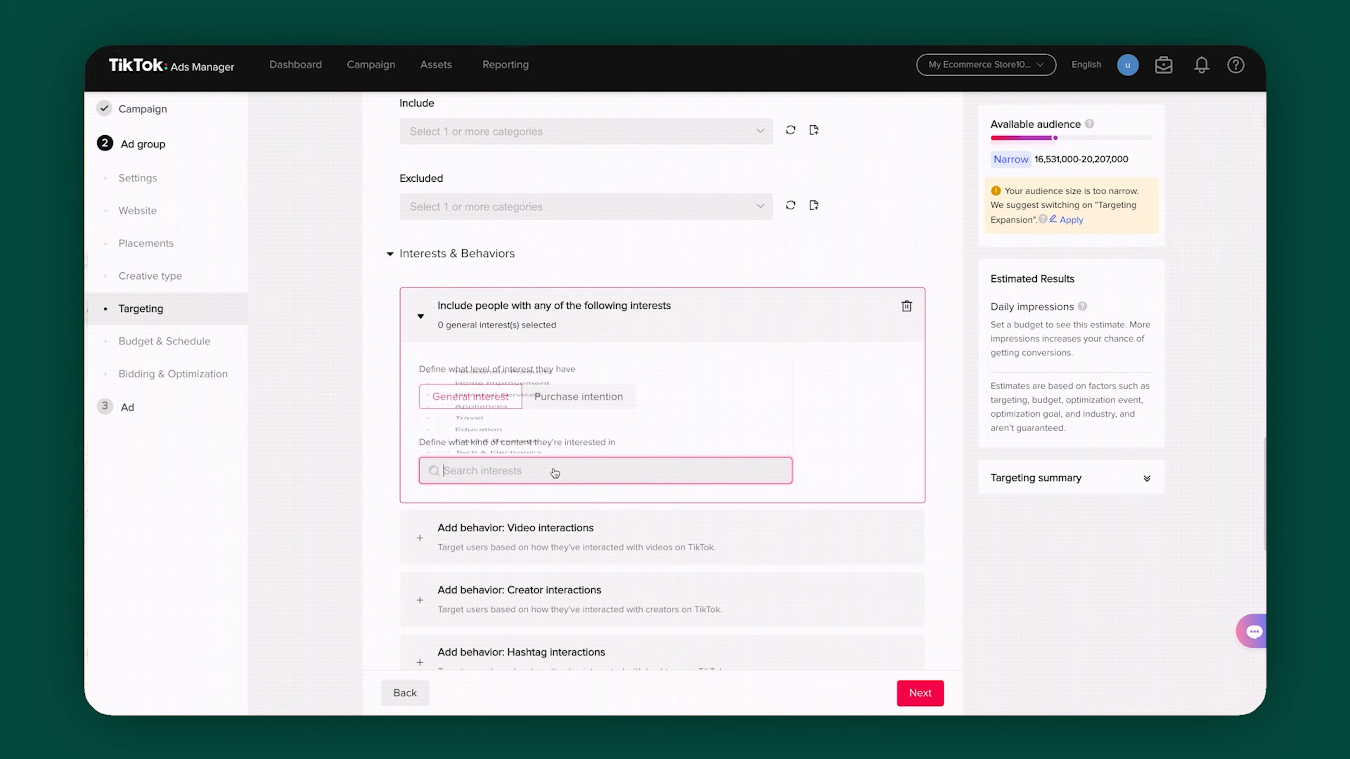
scroll(600, 398, "down", 4)
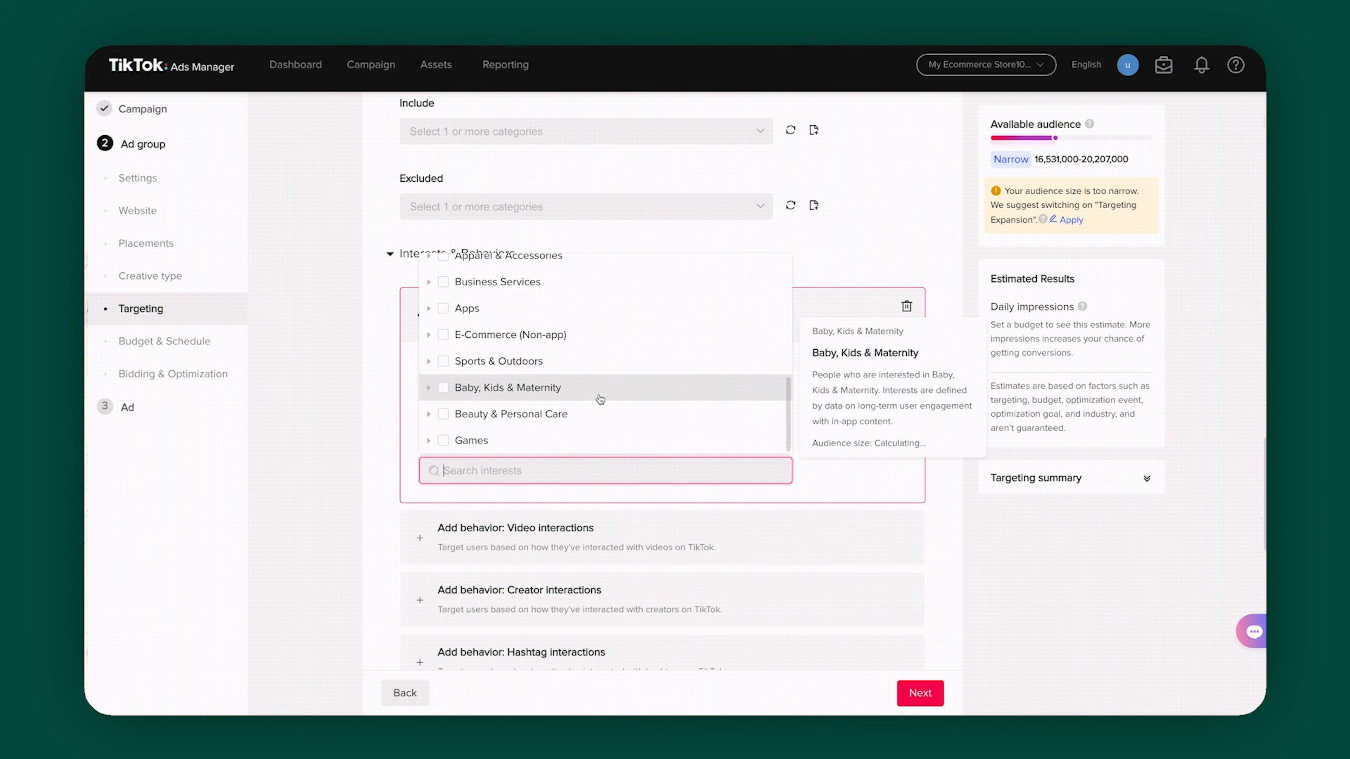
left_click(442, 362)
left_click(945, 522)
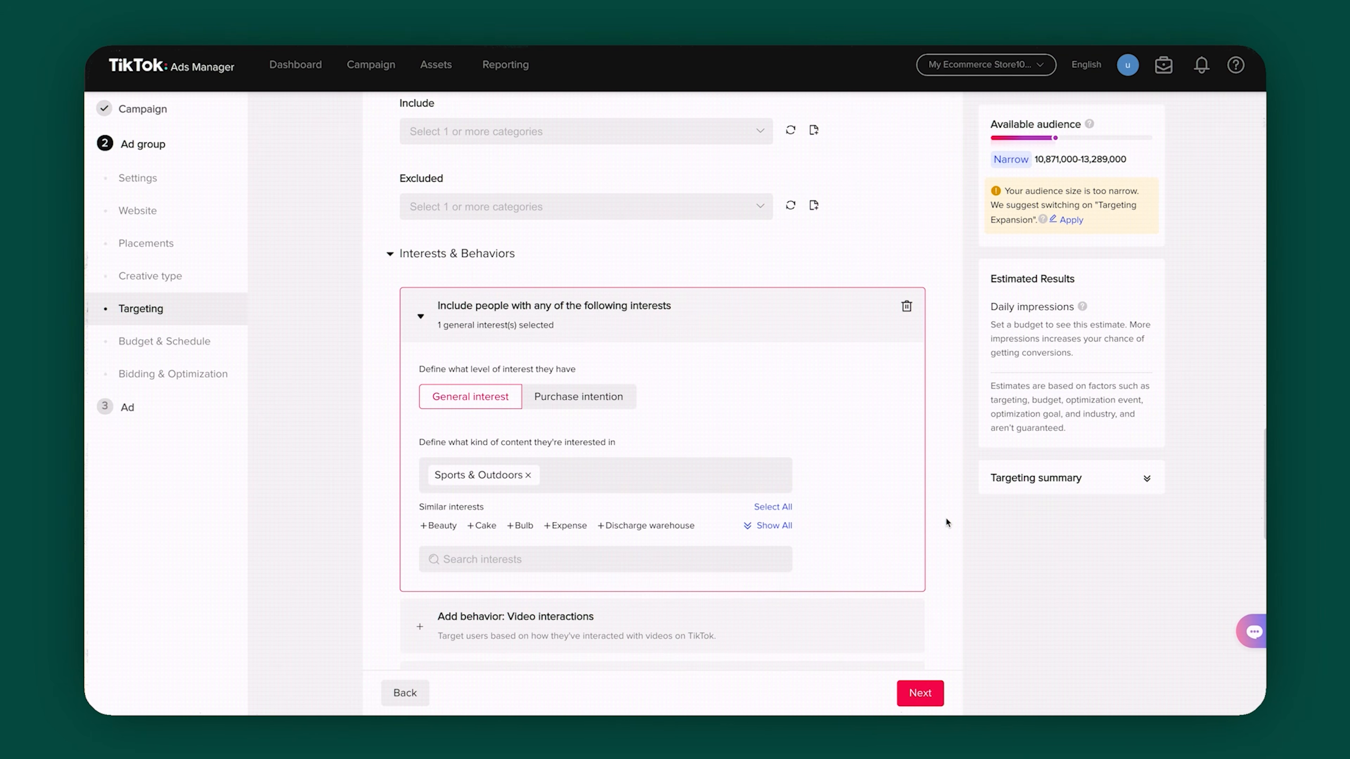